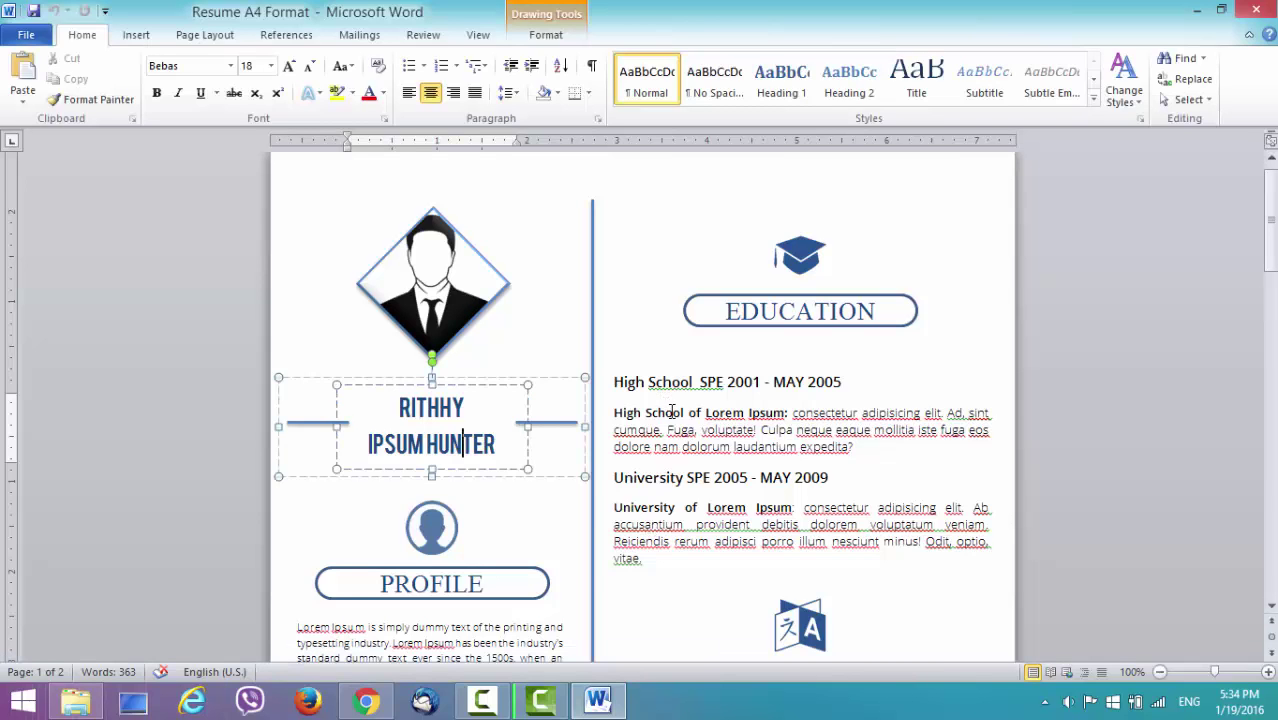
click(672, 412)
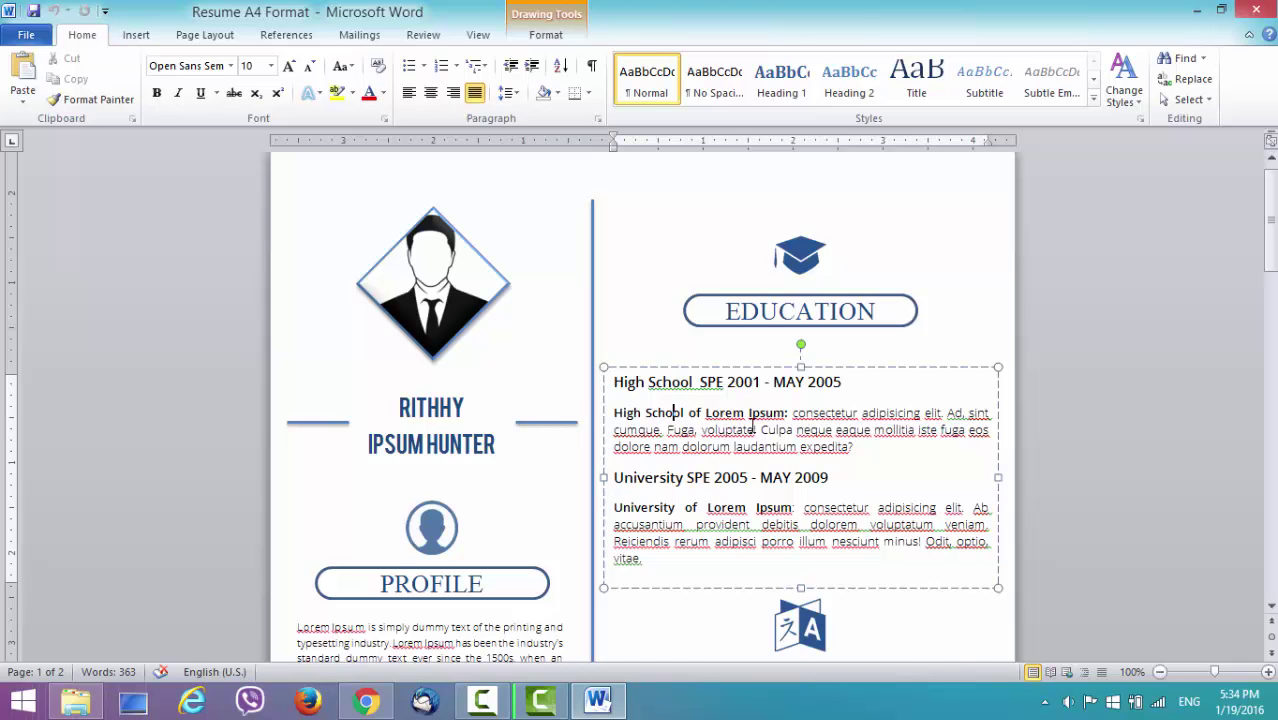
scroll(754, 428, down, 2)
scroll(754, 420, down, 1)
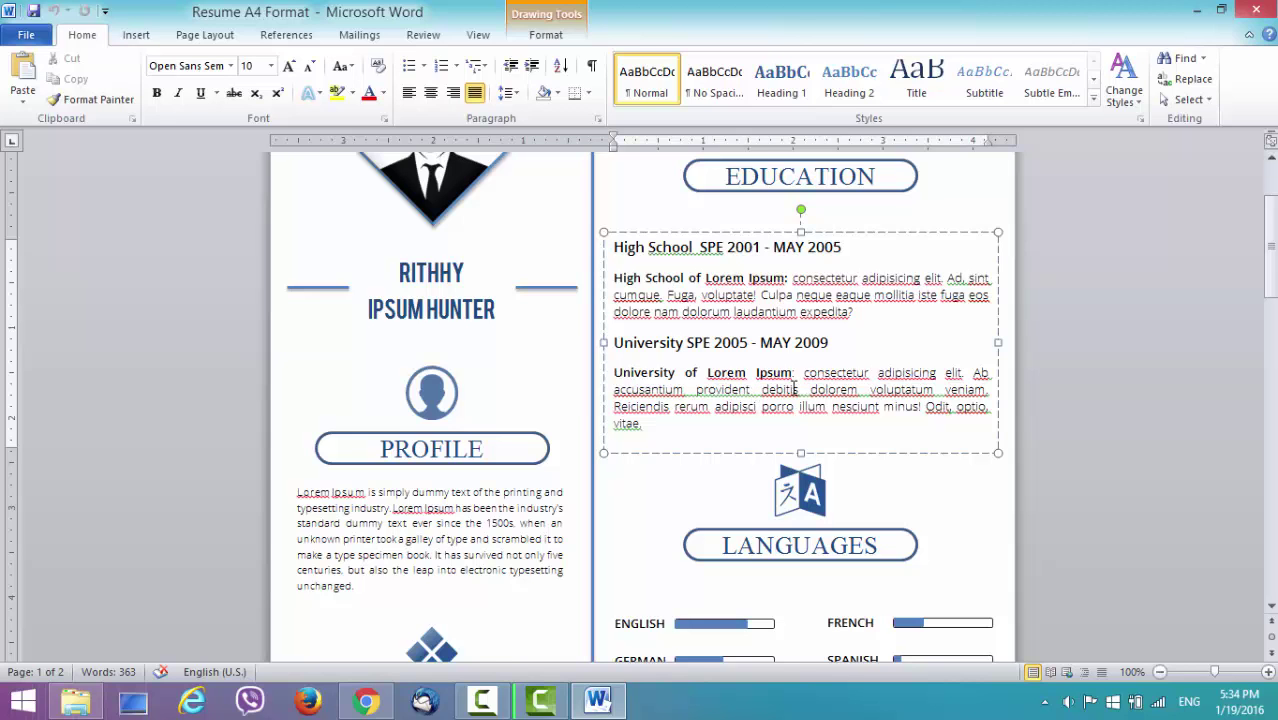
scroll(795, 389, up, 2)
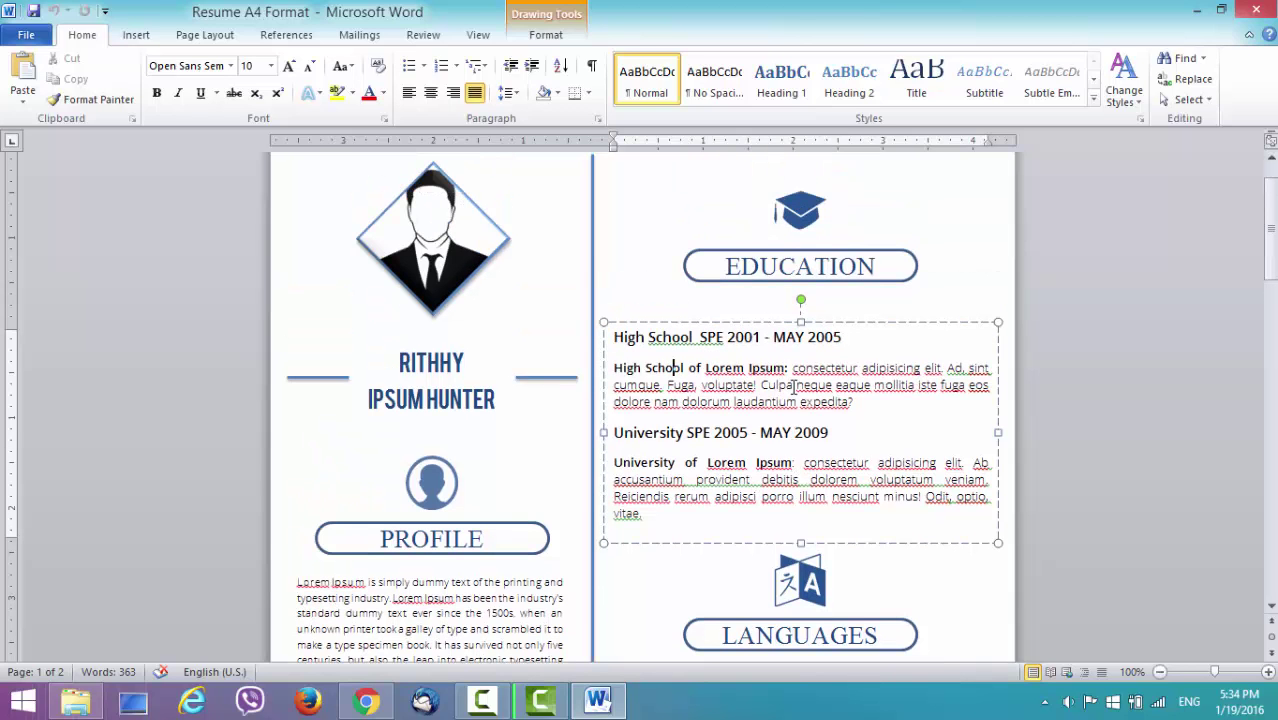
scroll(795, 382, down, 2)
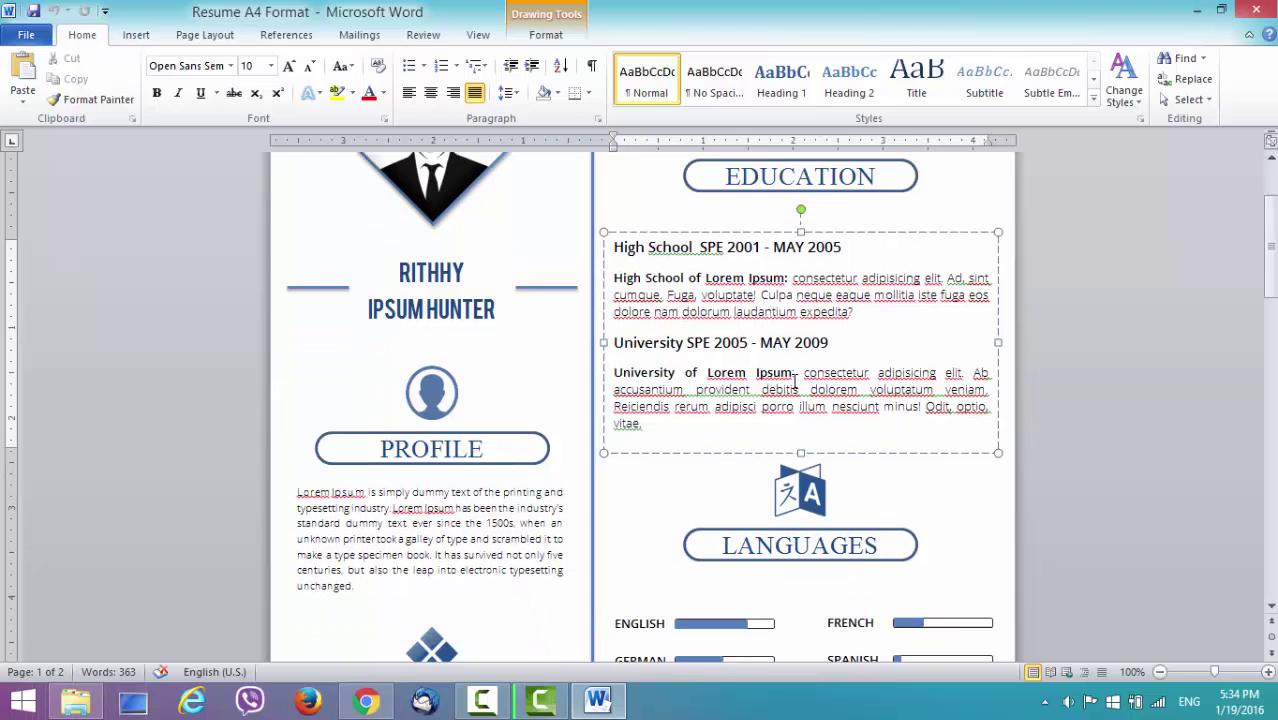
scroll(803, 378, up, 3)
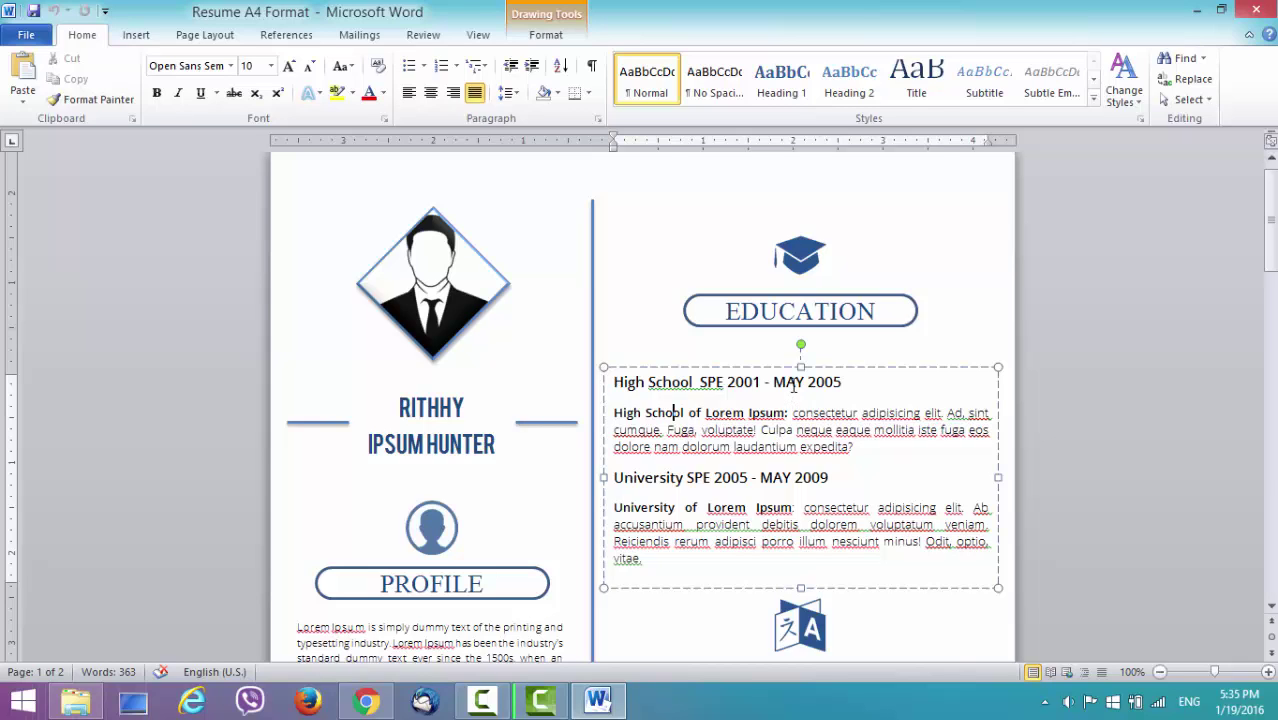
Fill the diamond portrait shape with the picture file 1 from the Pictures folder.
click(464, 270)
click(464, 270)
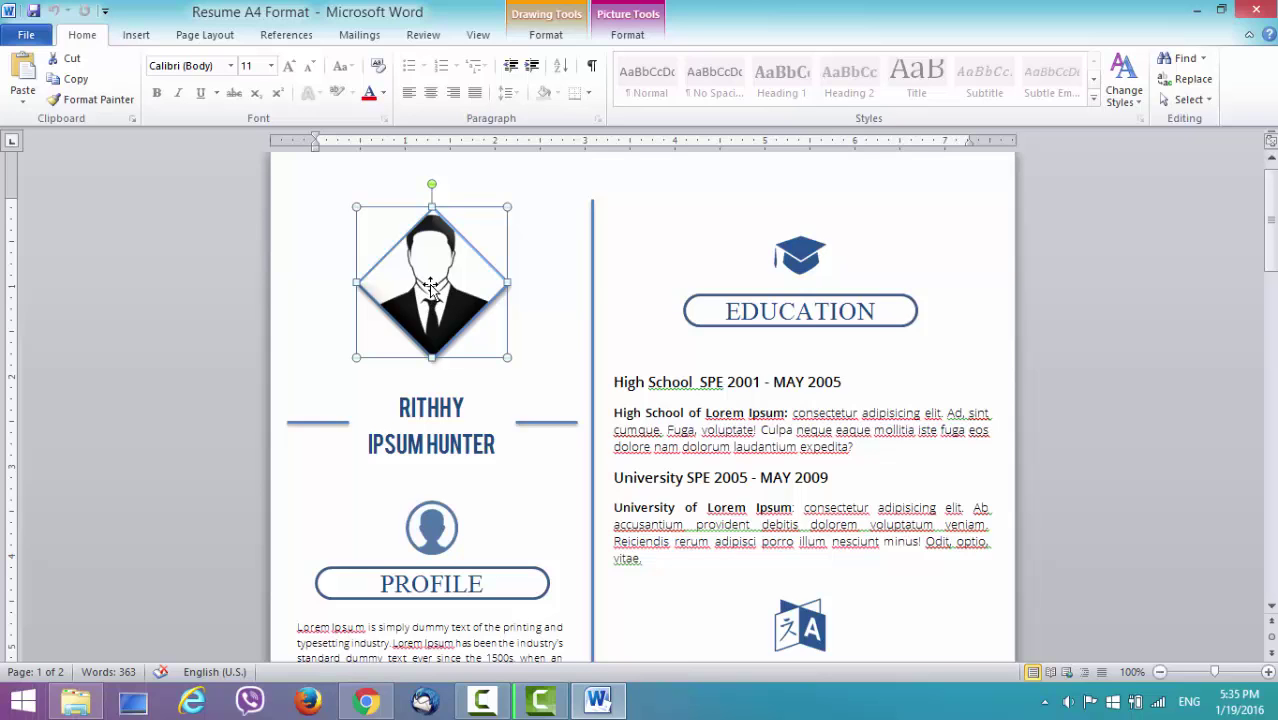
click(546, 35)
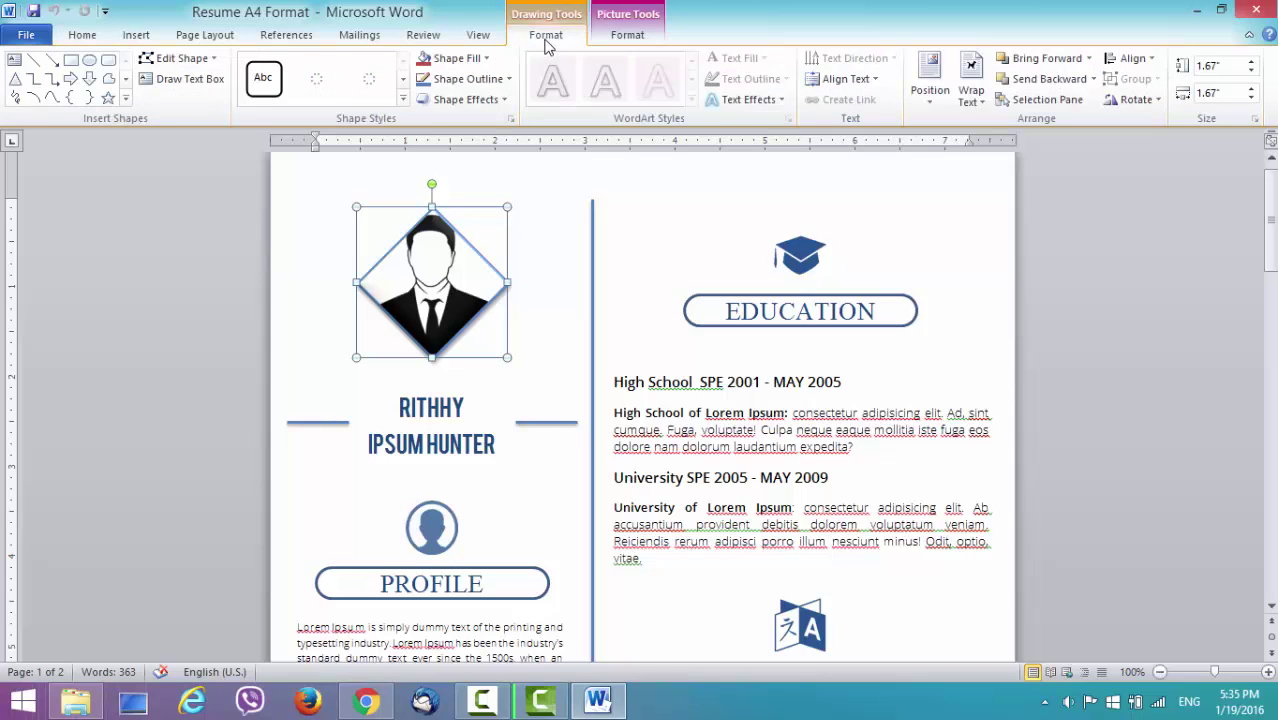
click(485, 60)
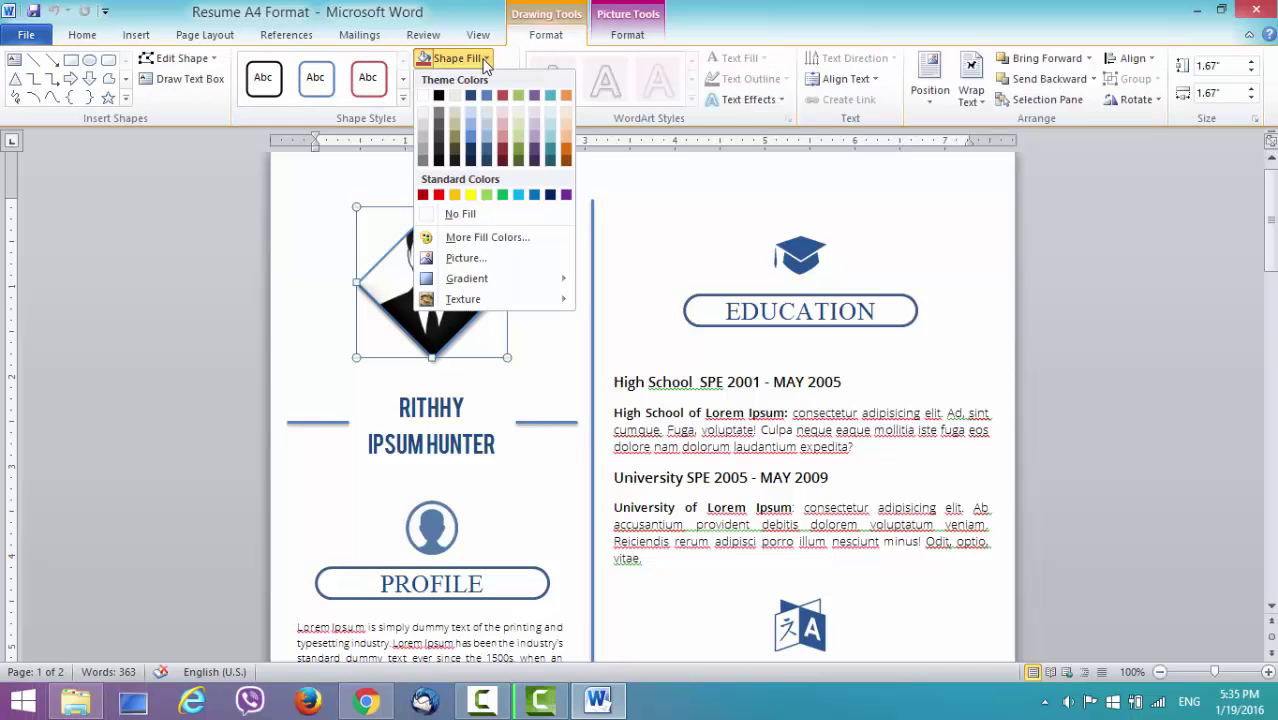
click(463, 259)
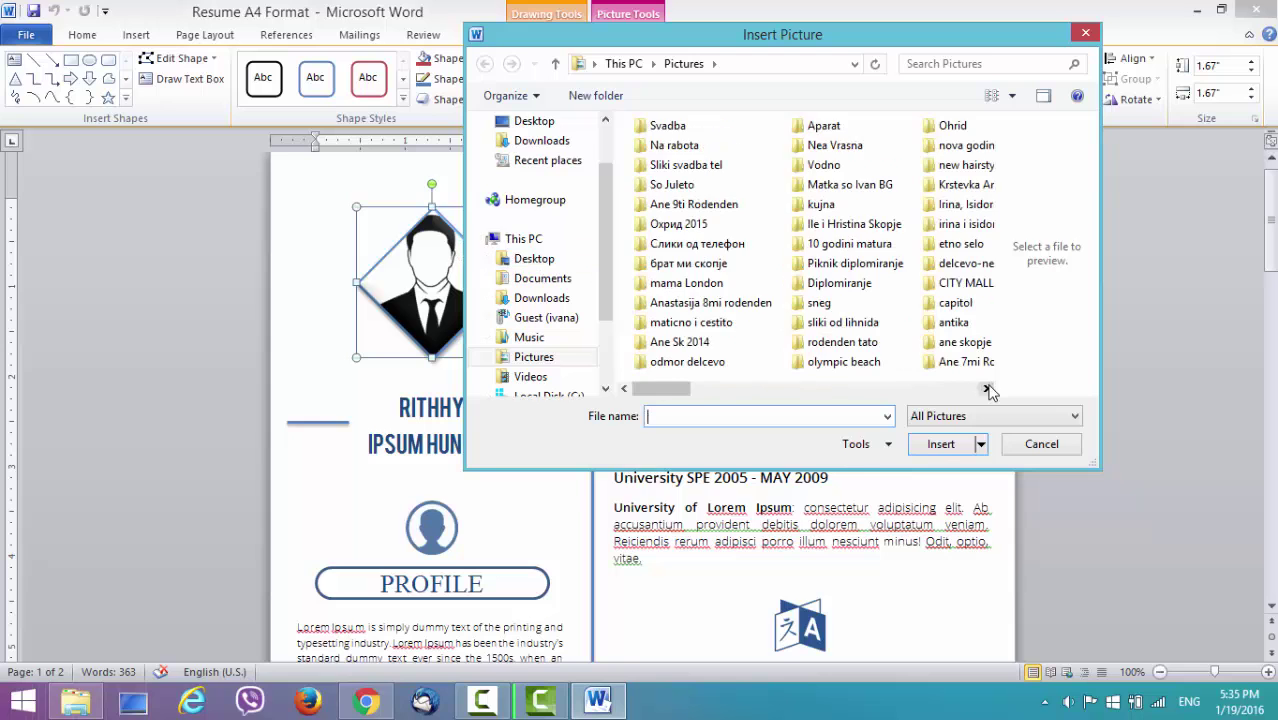
click(988, 390)
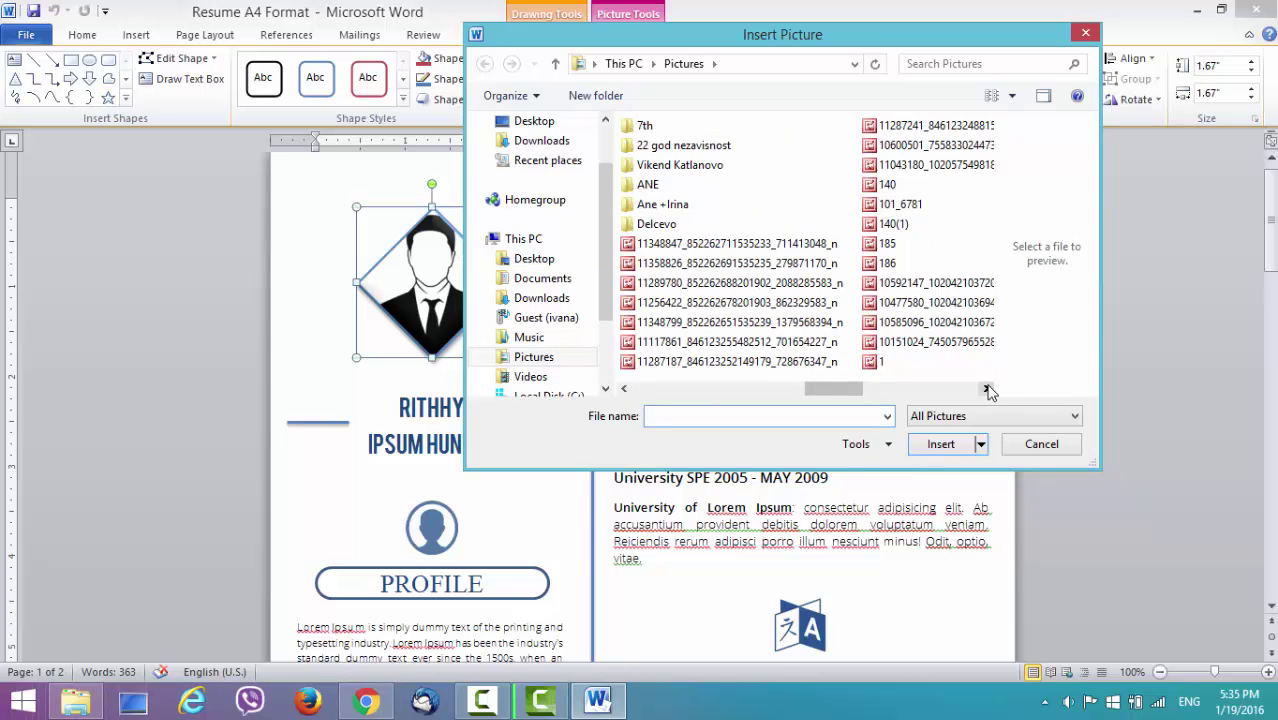
click(905, 362)
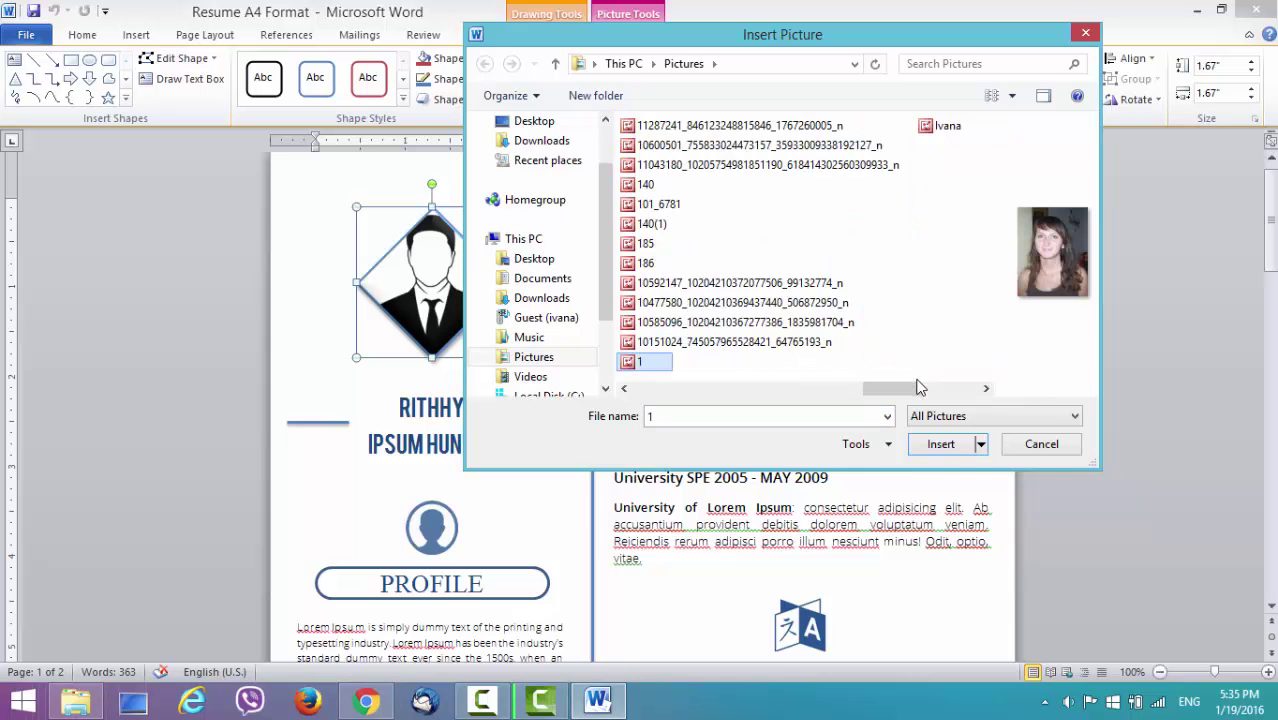
click(953, 445)
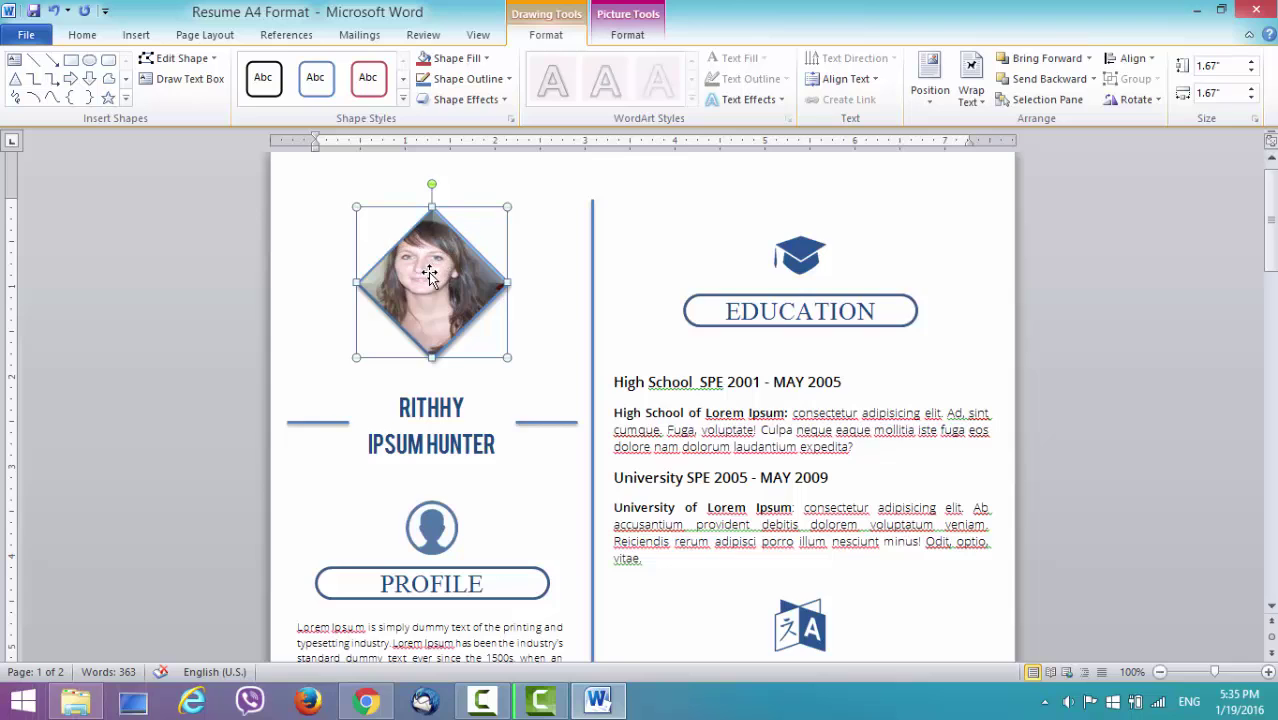
Fit the whole photo inside the diamond shape using the Crop tool's Fit option.
click(631, 38)
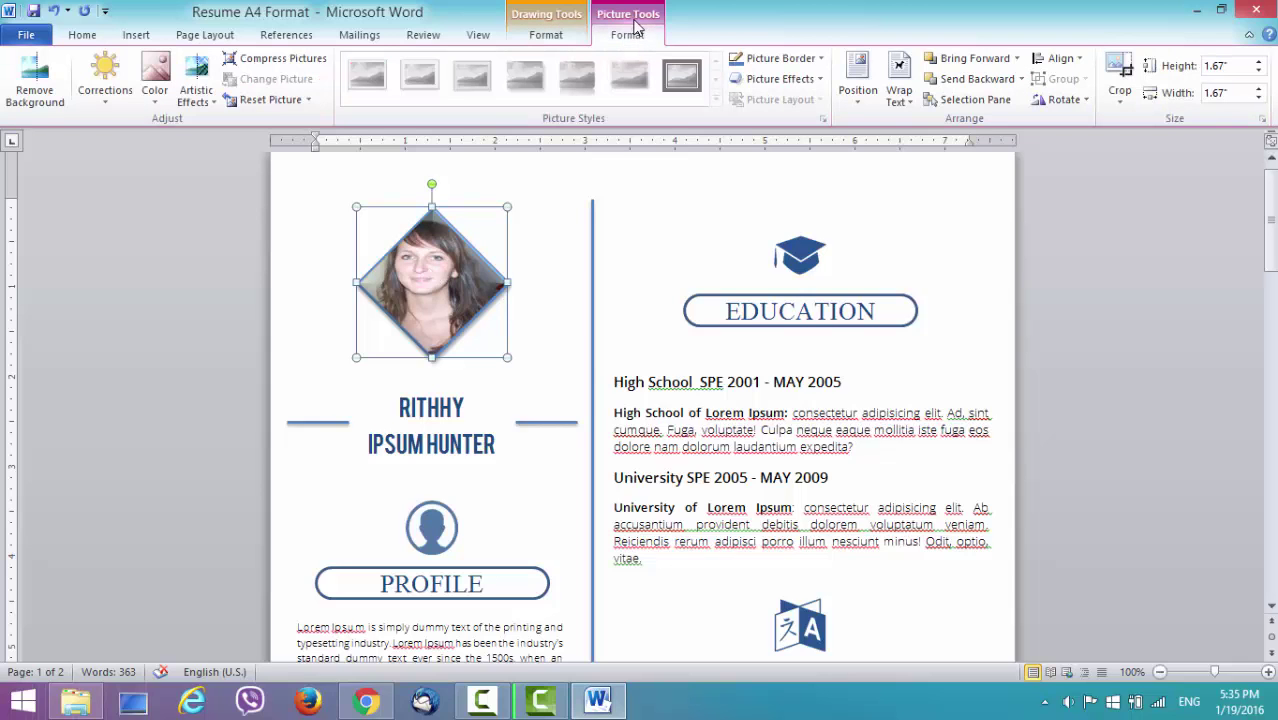
click(1122, 108)
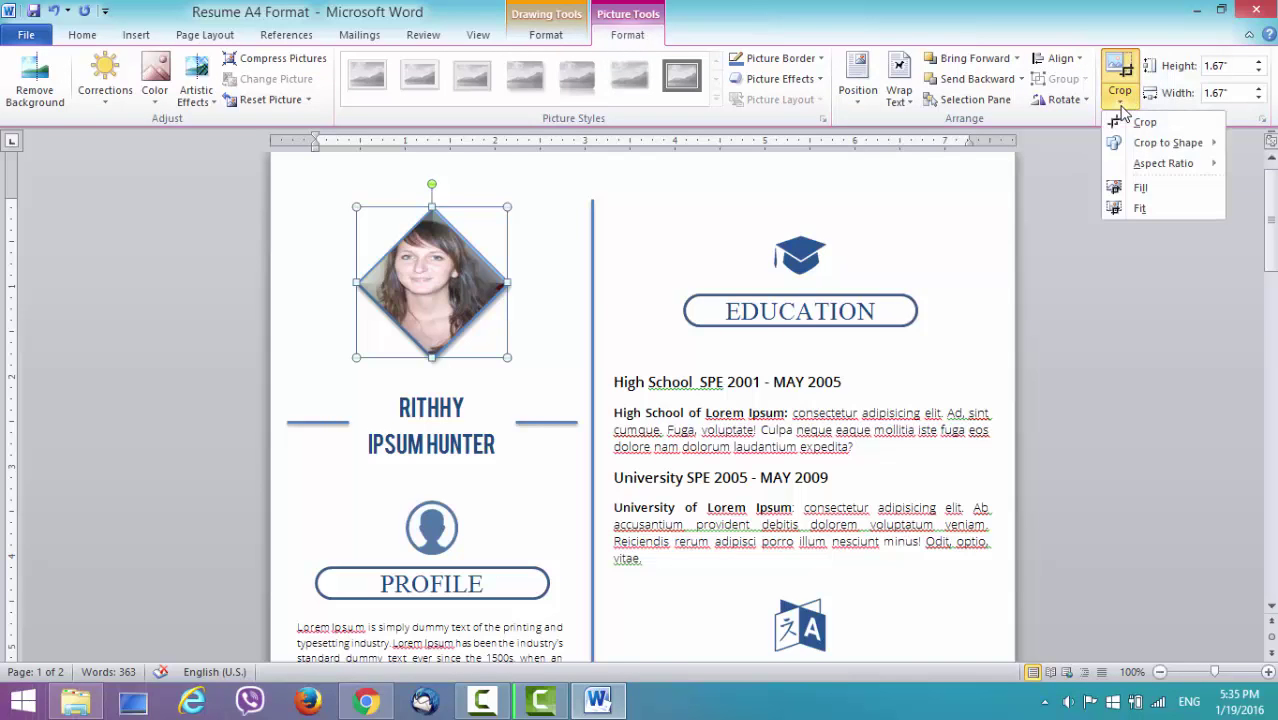
click(1134, 208)
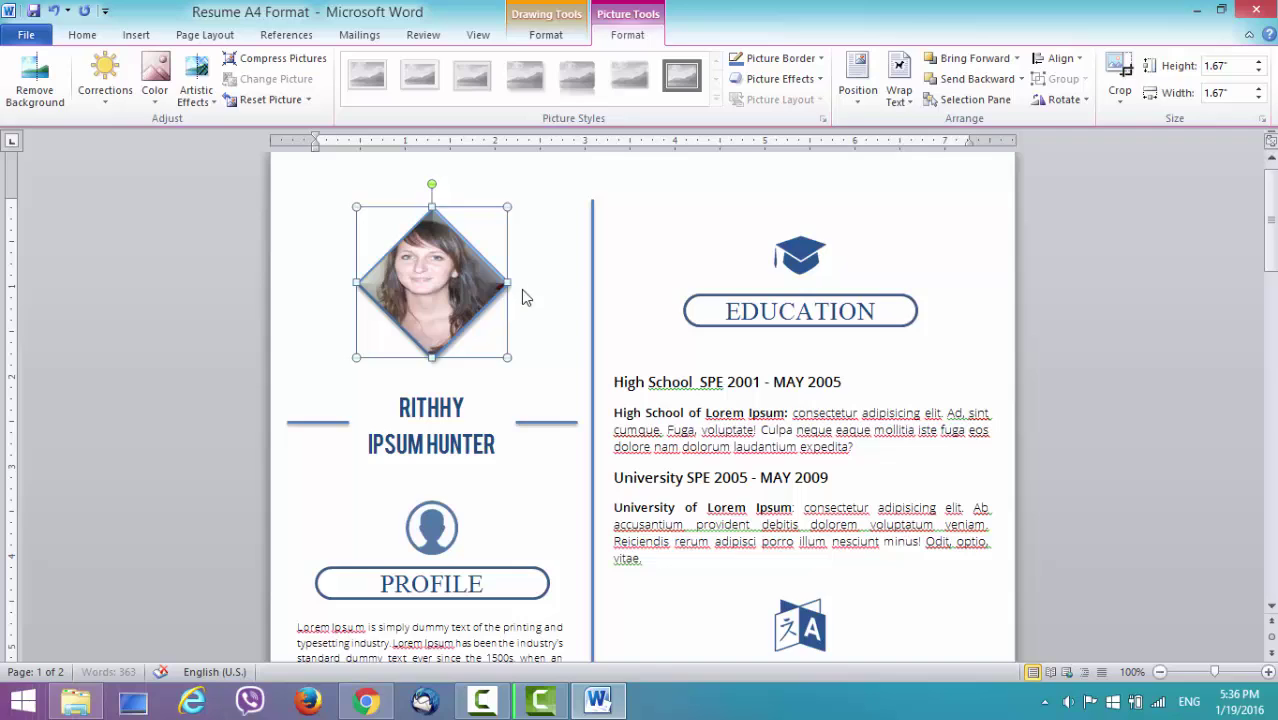
click(433, 294)
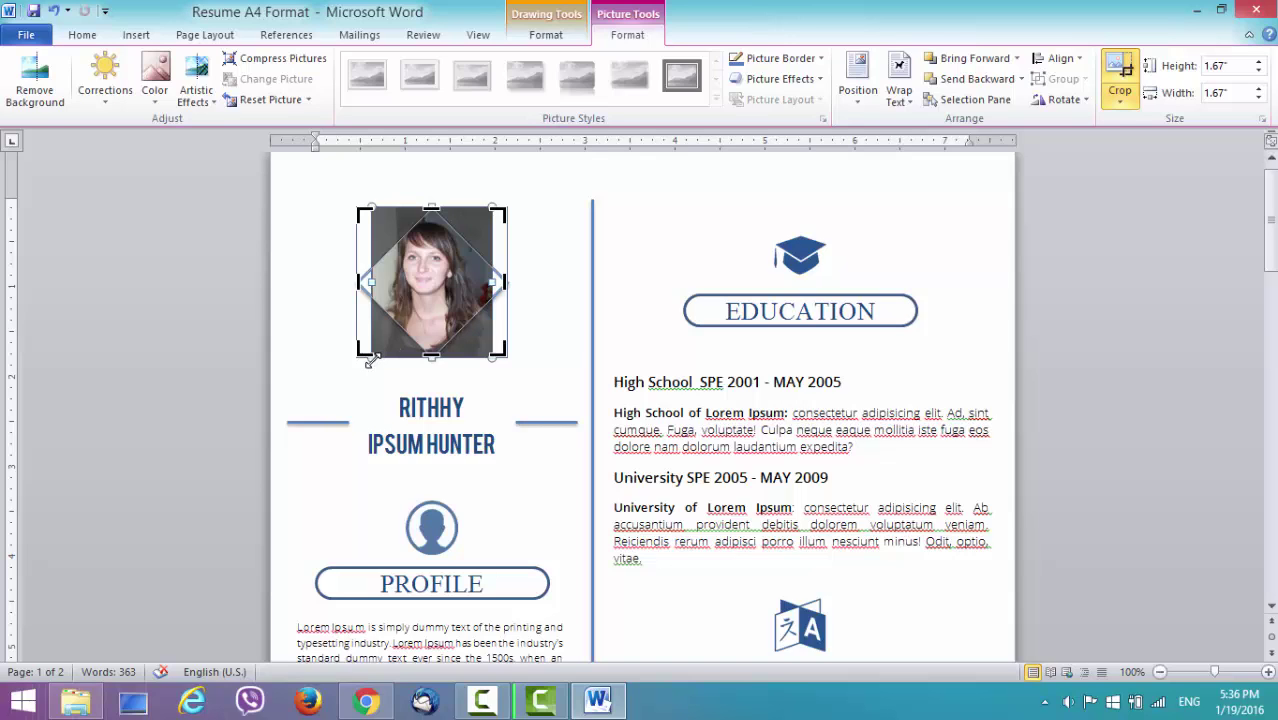
Enlarge the photo within its crop frame to fill the diamond, shift it to centre the face, and finish cropping.
drag(369, 359, 364, 370)
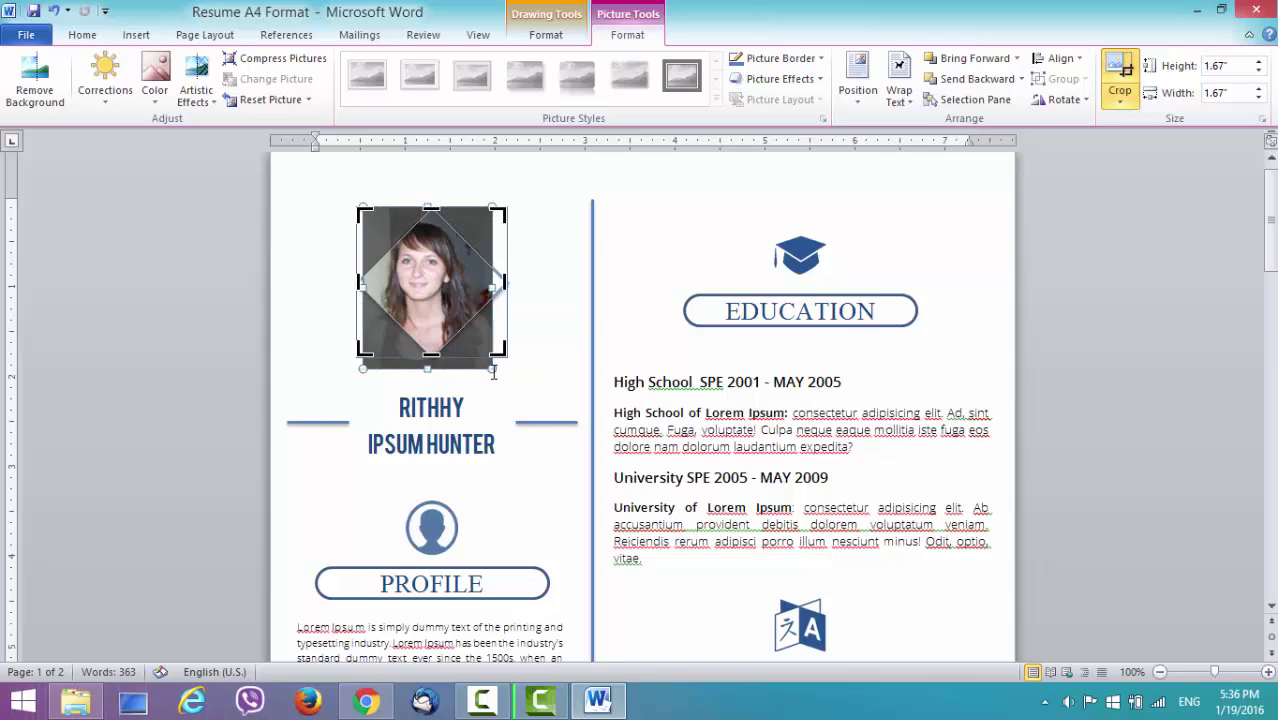
click(492, 374)
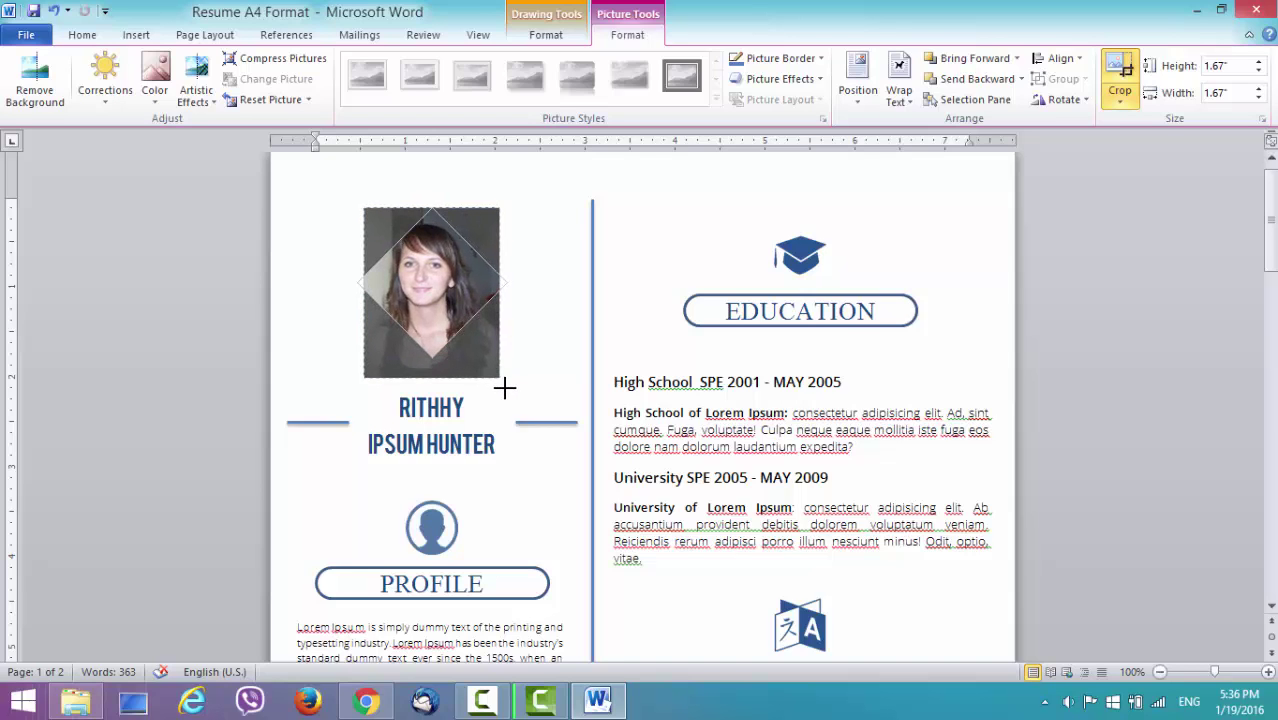
drag(504, 388, 508, 394)
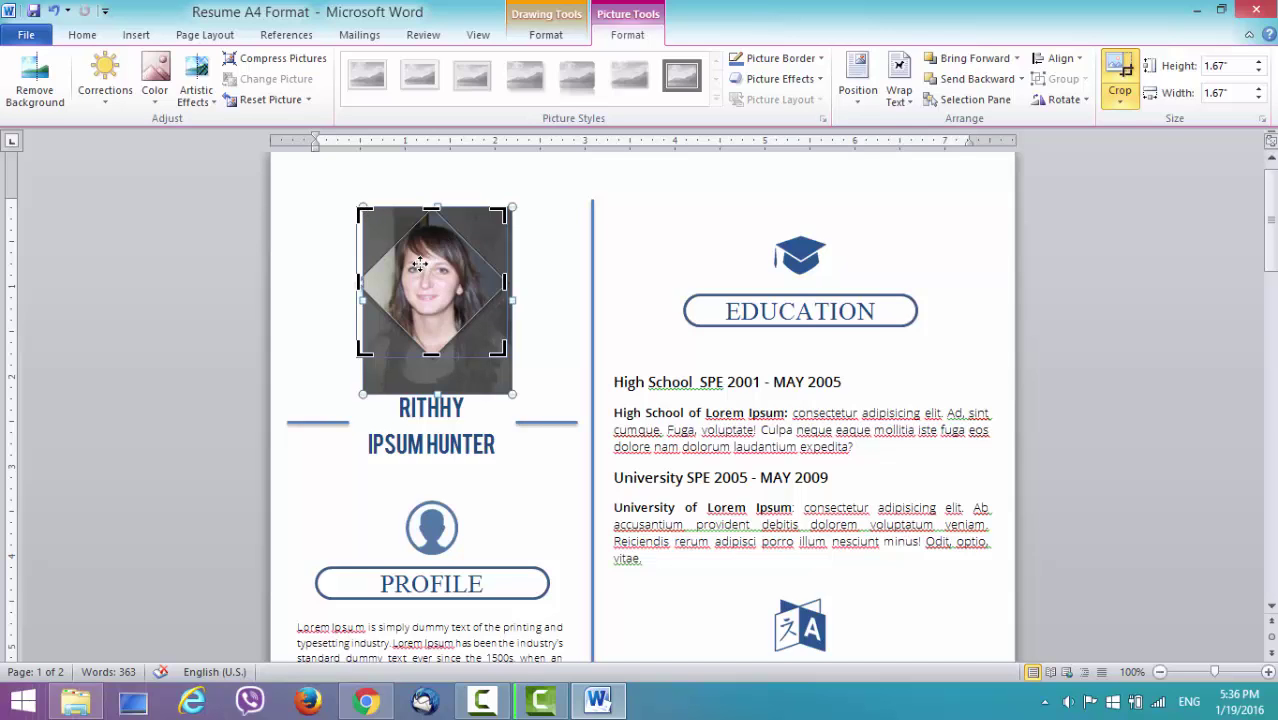
drag(416, 281, 413, 285)
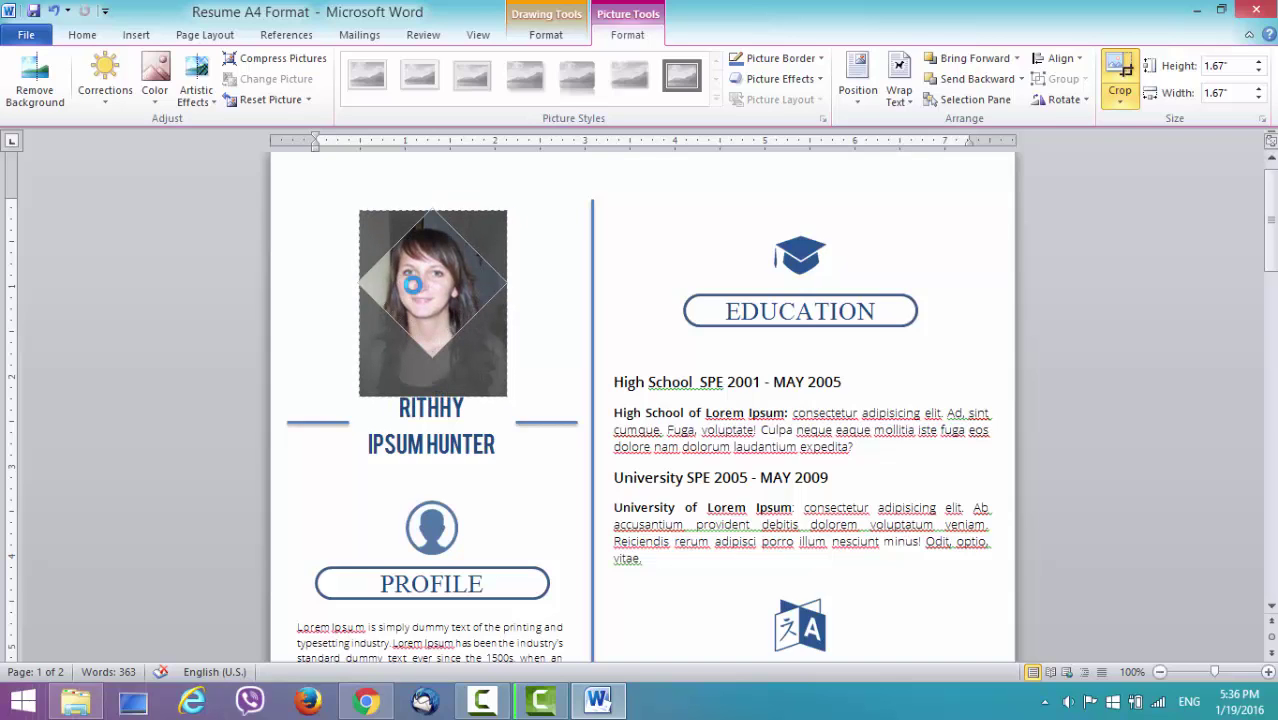
click(1119, 72)
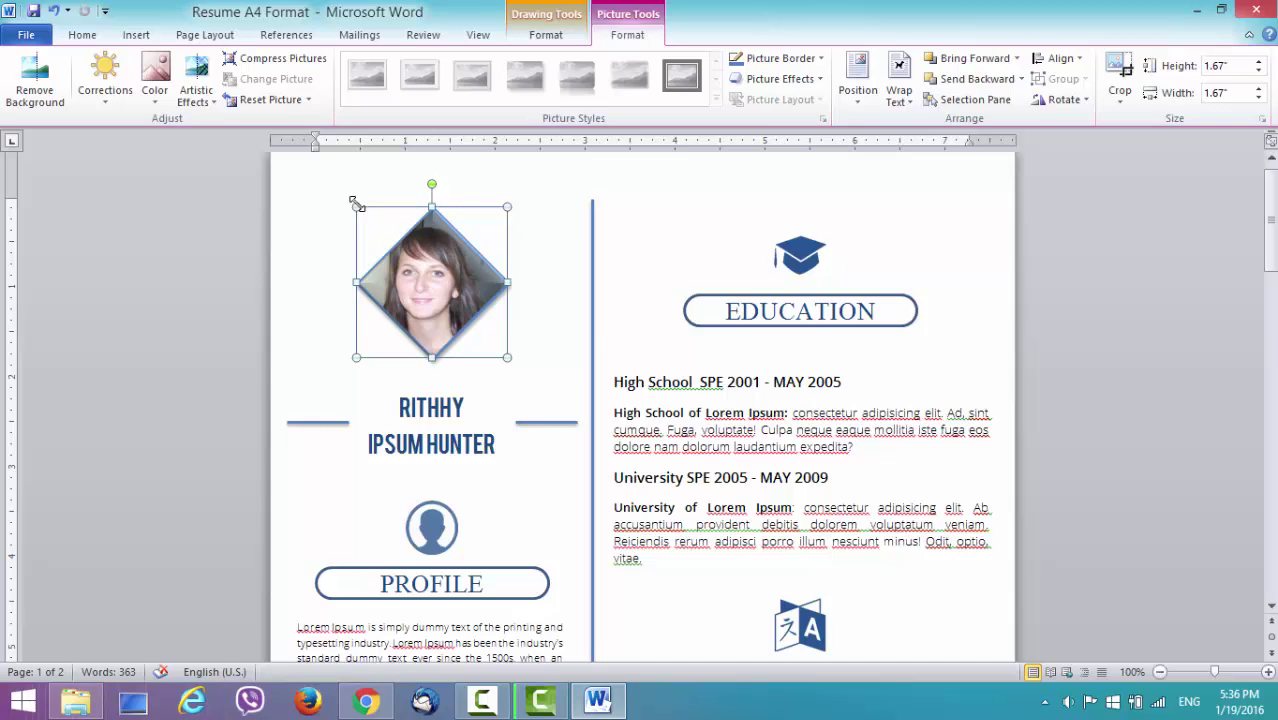
Enlarge the diamond portrait to about 2.08" by 2.08", extending it outward at two opposite corners.
drag(357, 205, 512, 376)
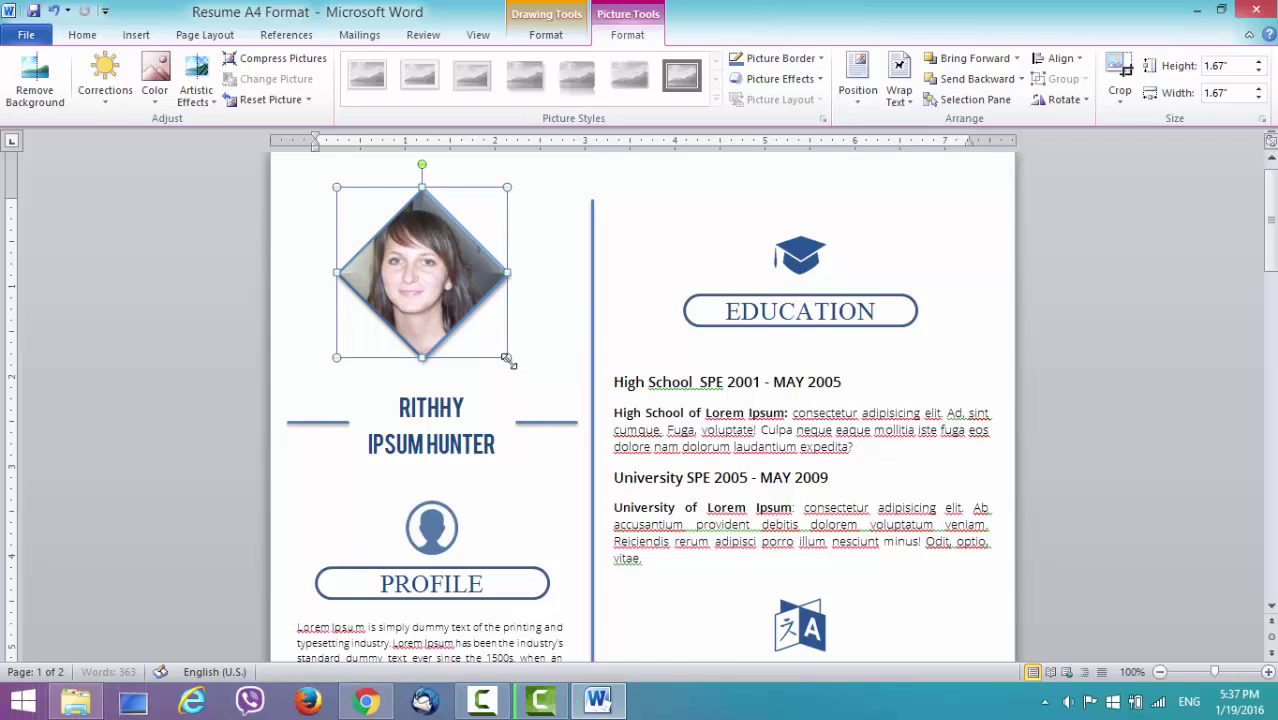
drag(513, 362, 522, 374)
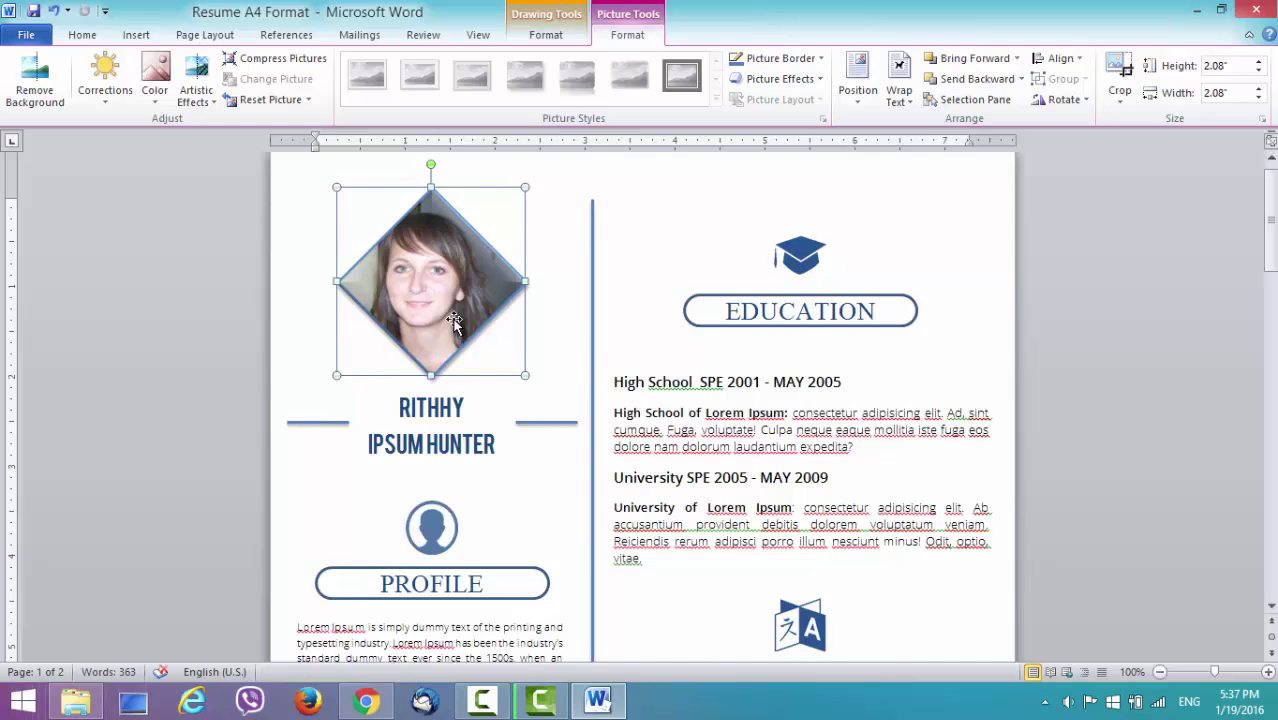
Examine the placeholder text in the Profile and Contact sections, including the facebook.com/website line.
scroll(453, 320, down, 6)
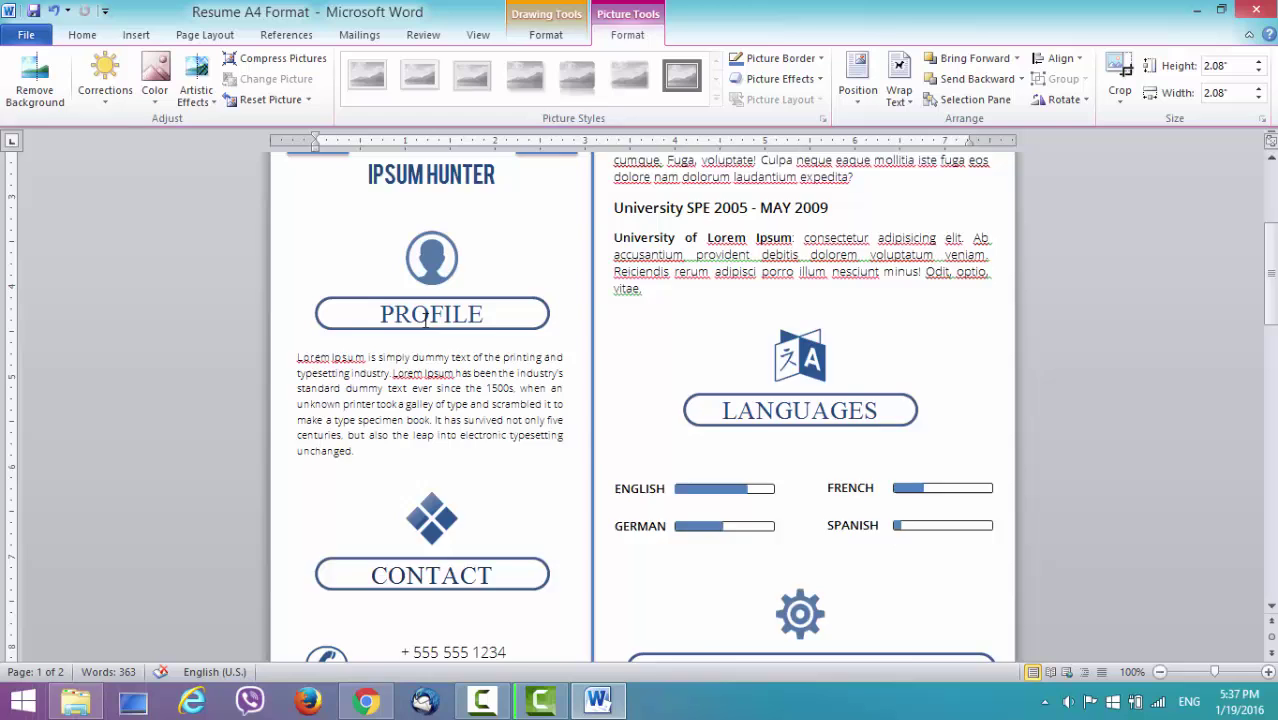
scroll(425, 315, down, 1)
click(357, 407)
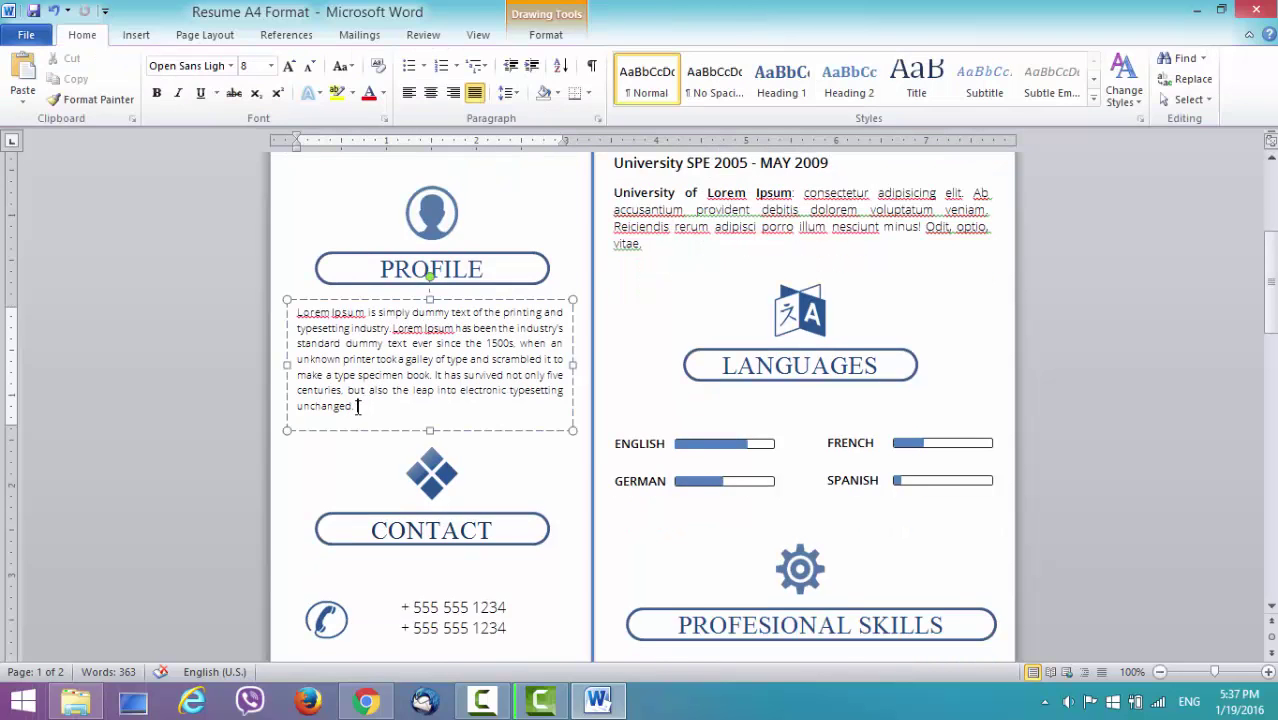
drag(357, 407, 292, 330)
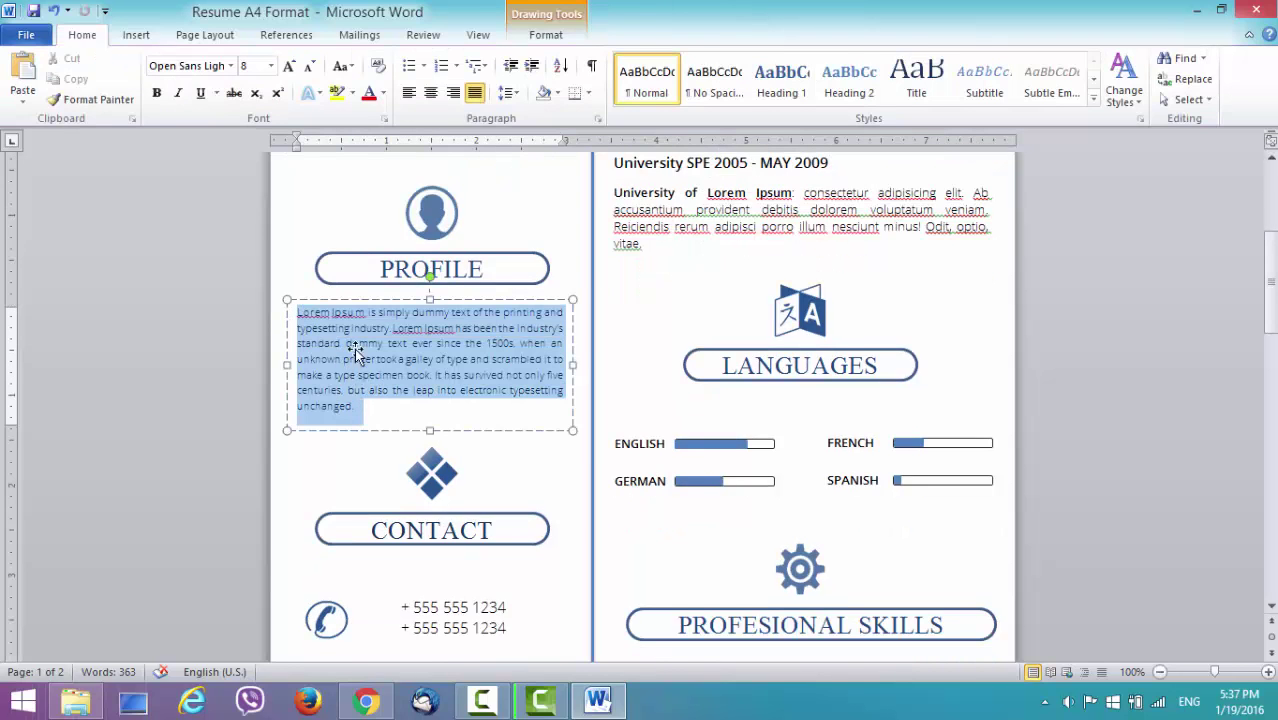
scroll(378, 352, down, 5)
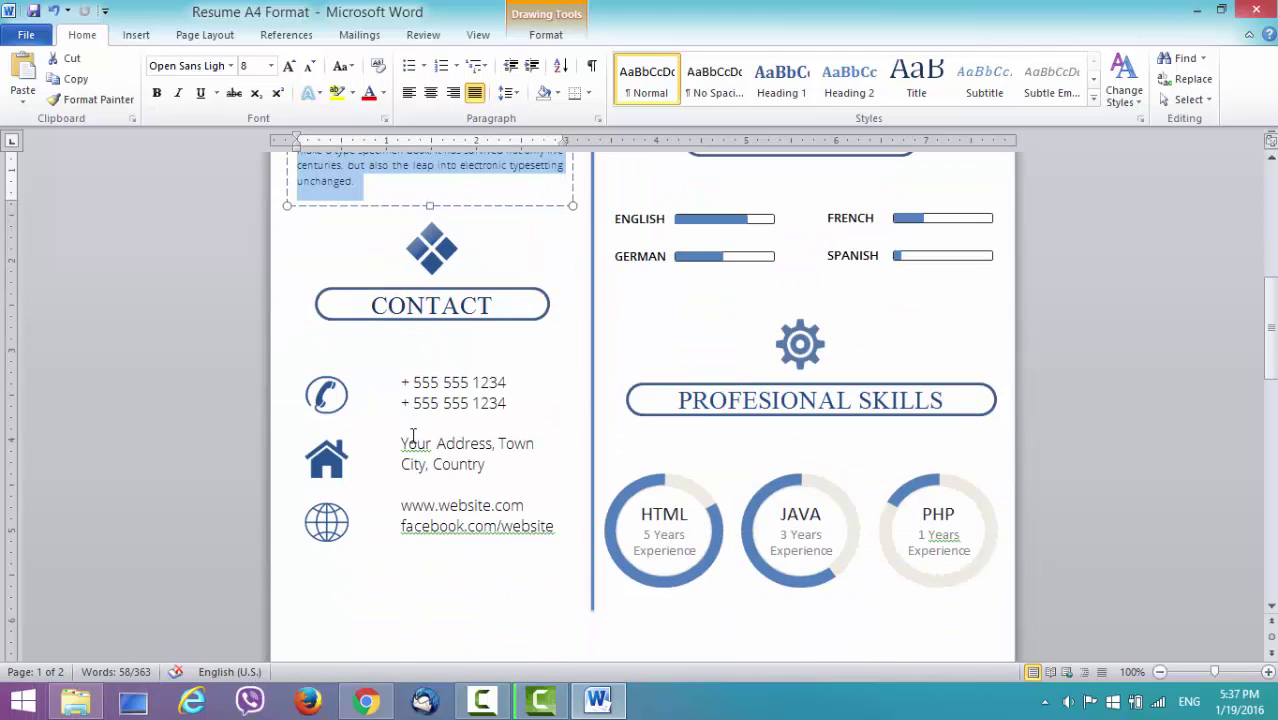
drag(403, 526, 555, 528)
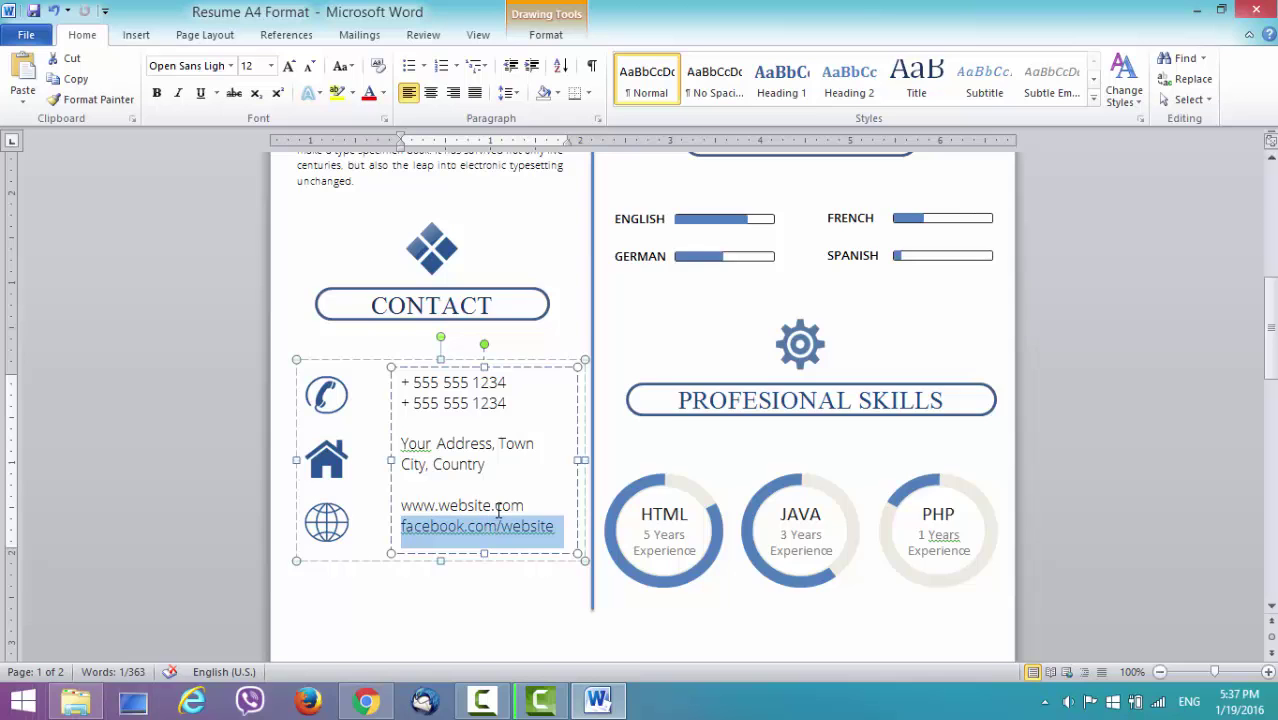
scroll(498, 511, up, 1)
scroll(498, 511, down, 2)
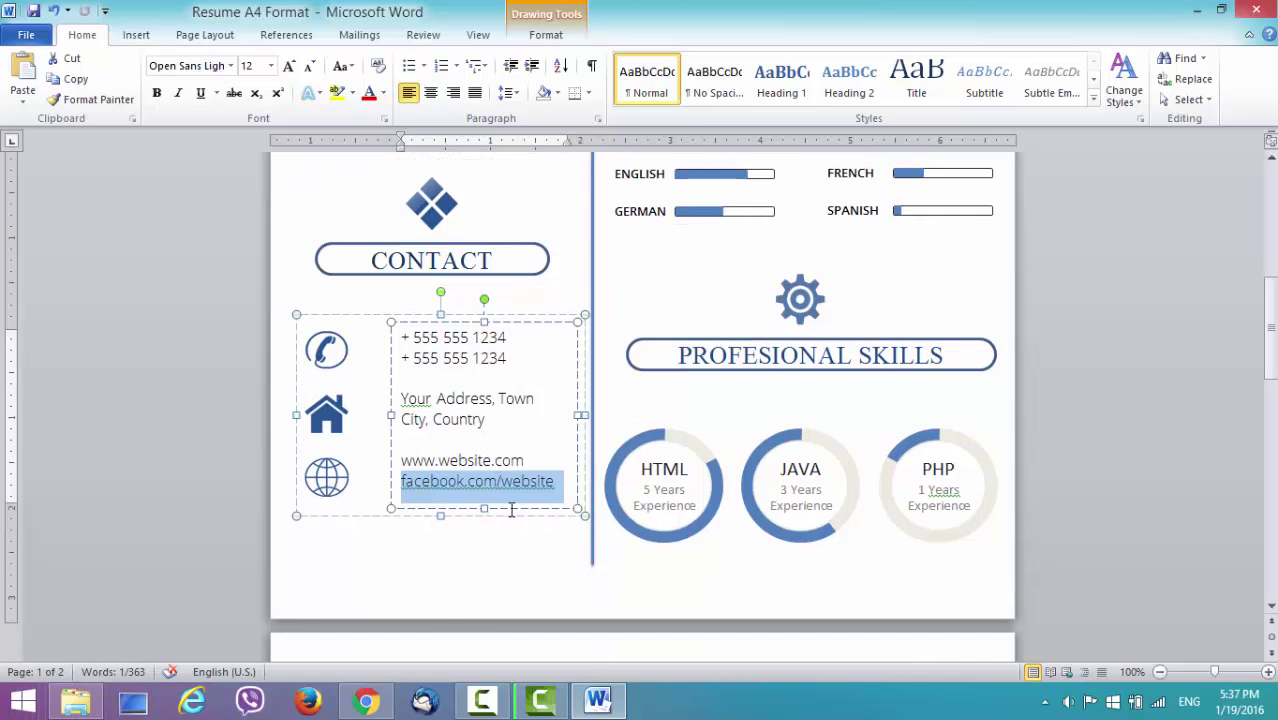
scroll(511, 510, up, 10)
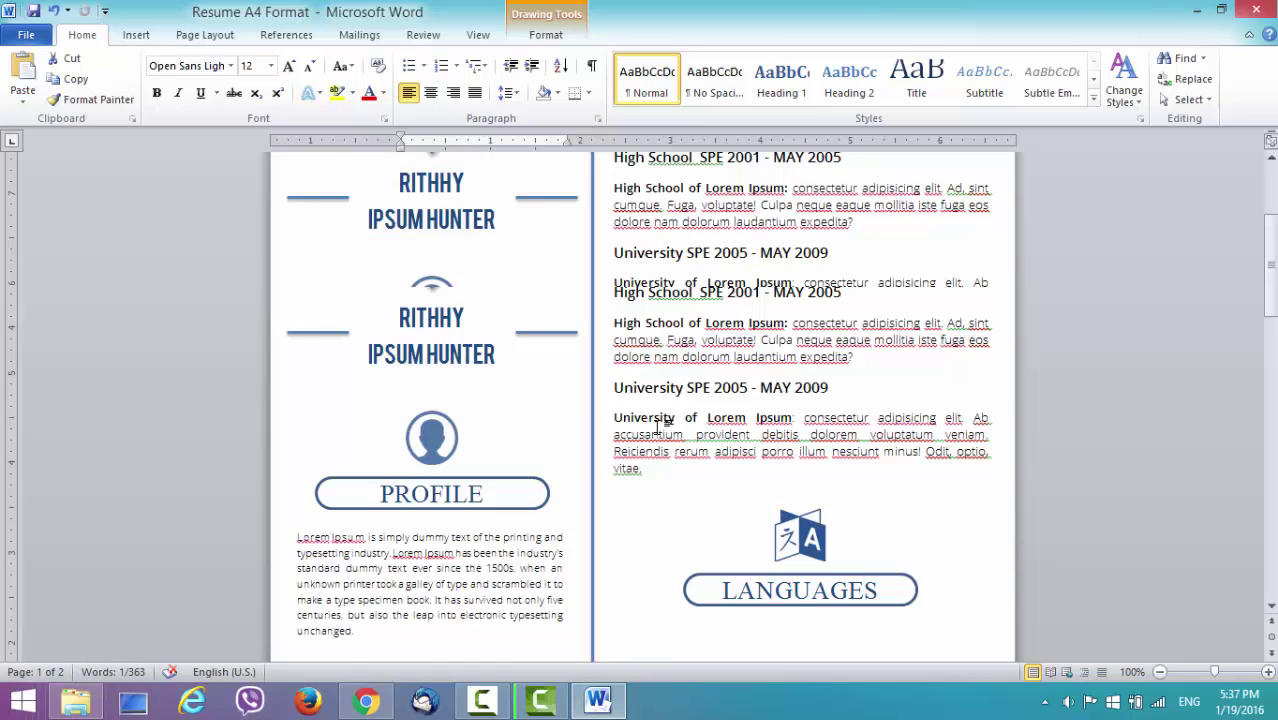
scroll(792, 355, up, 1)
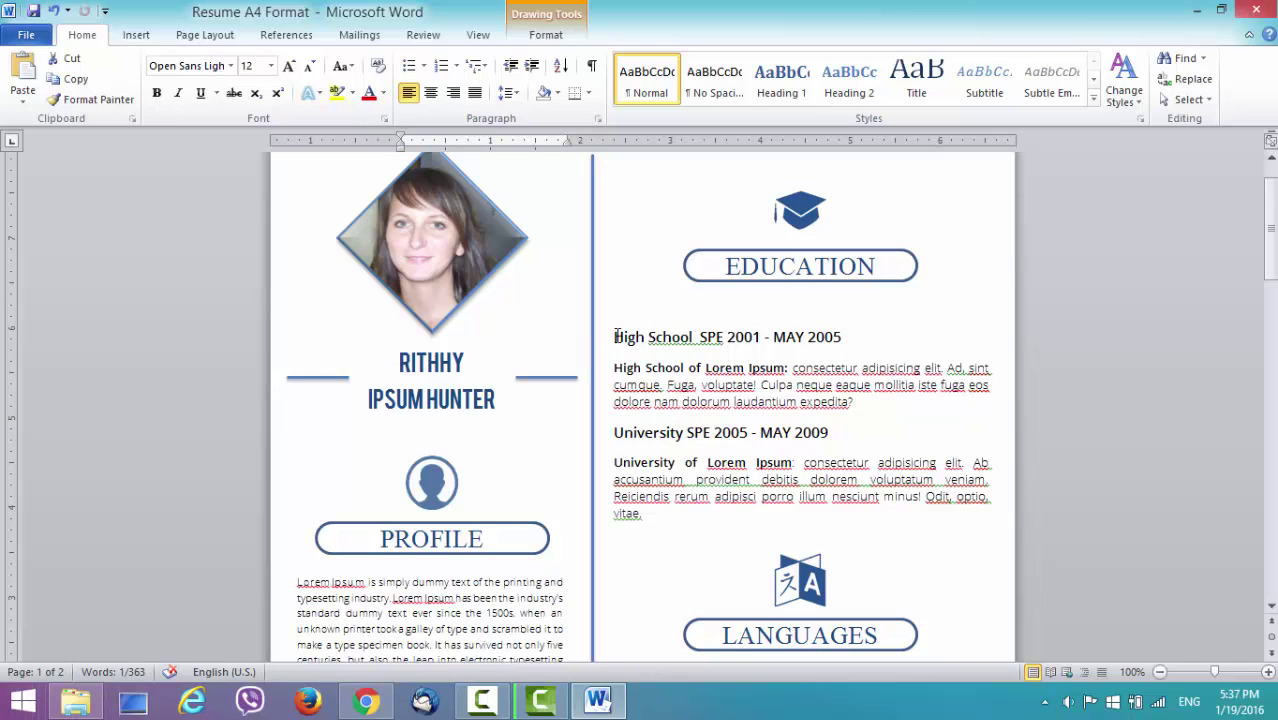
Extend the Education text box upward to just beneath its heading and select the closing text of the high school description.
triple_click(839, 345)
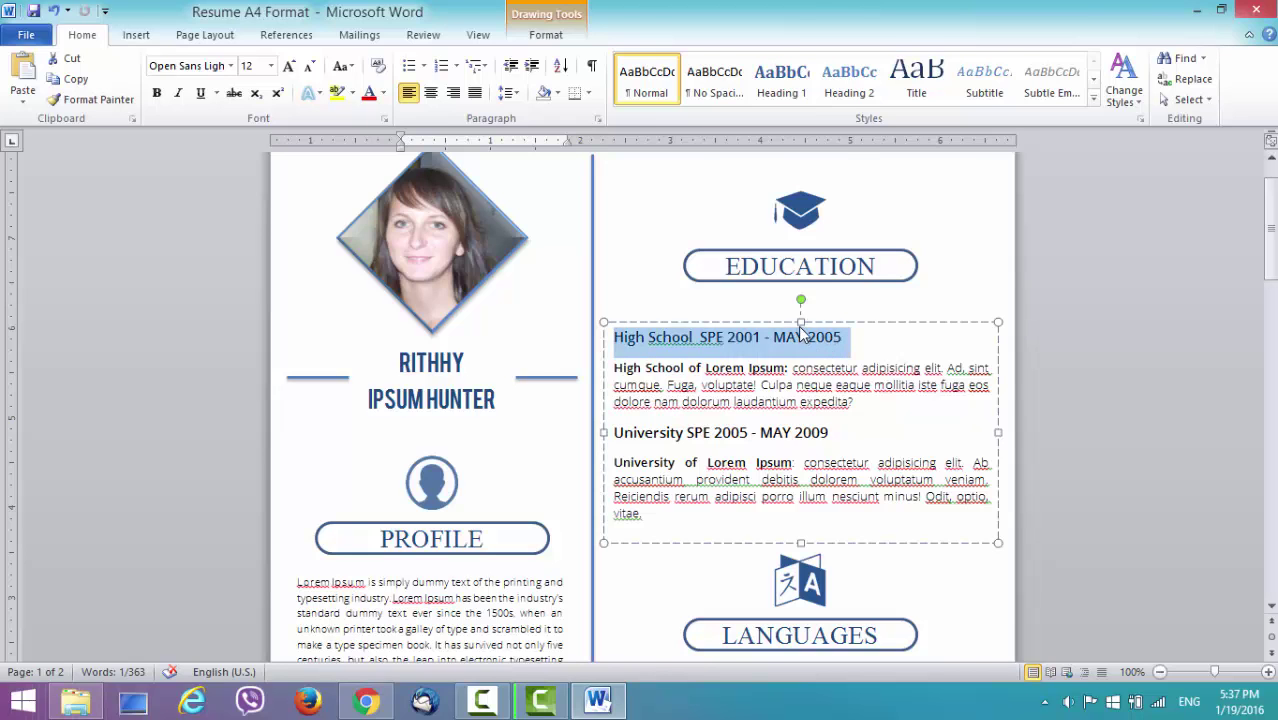
drag(801, 320, 796, 294)
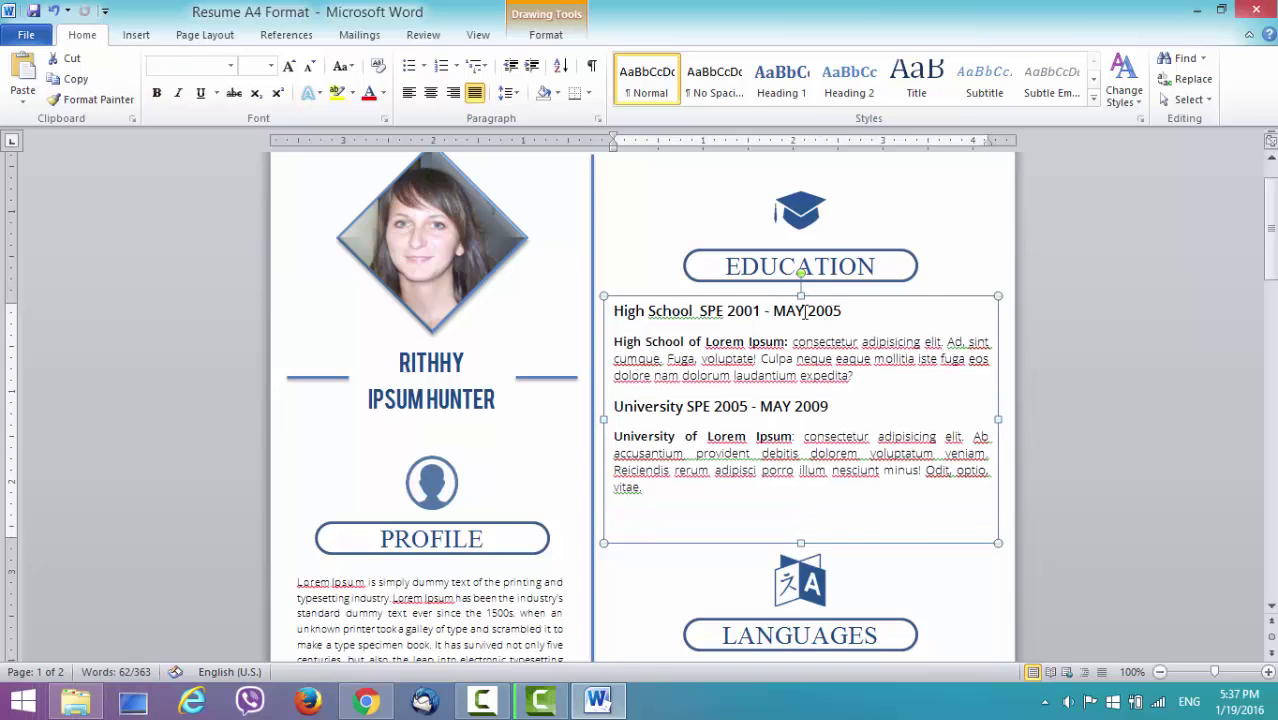
drag(804, 312, 619, 311)
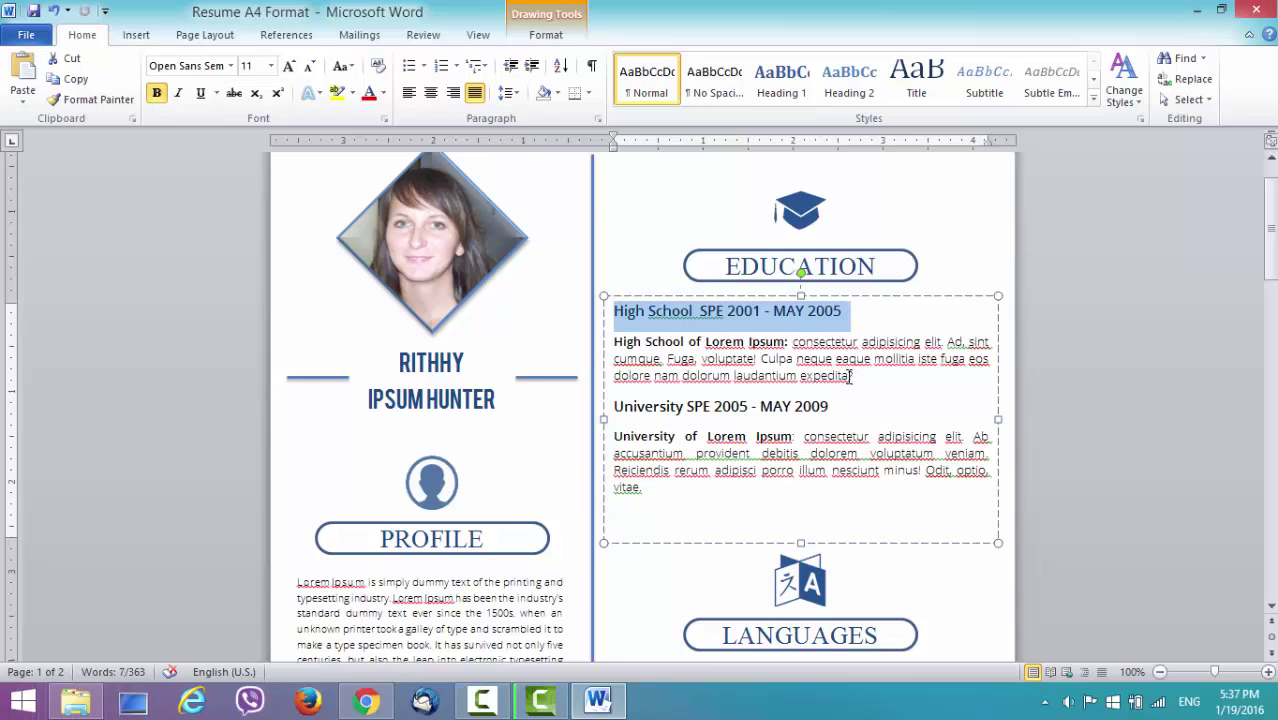
drag(857, 376, 773, 360)
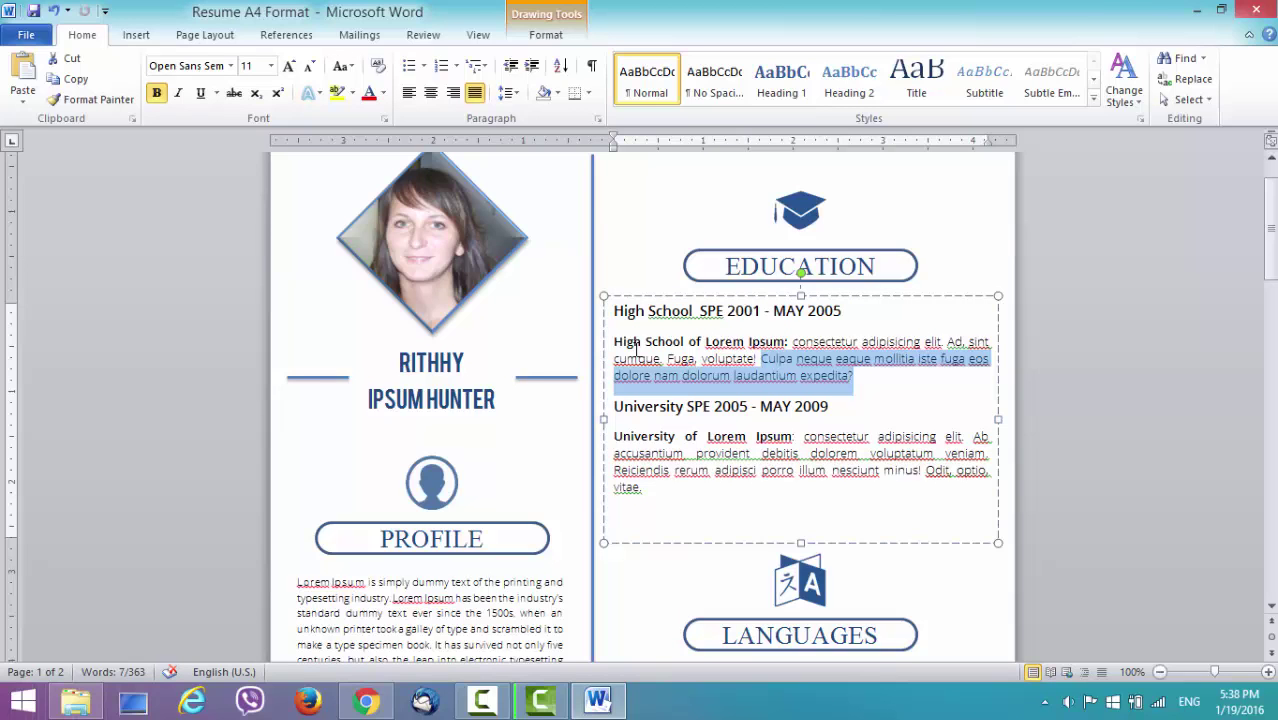
Select the whole high school description, and examine the ENGLISH and FRENCH labels in the Languages section.
drag(636, 347, 630, 347)
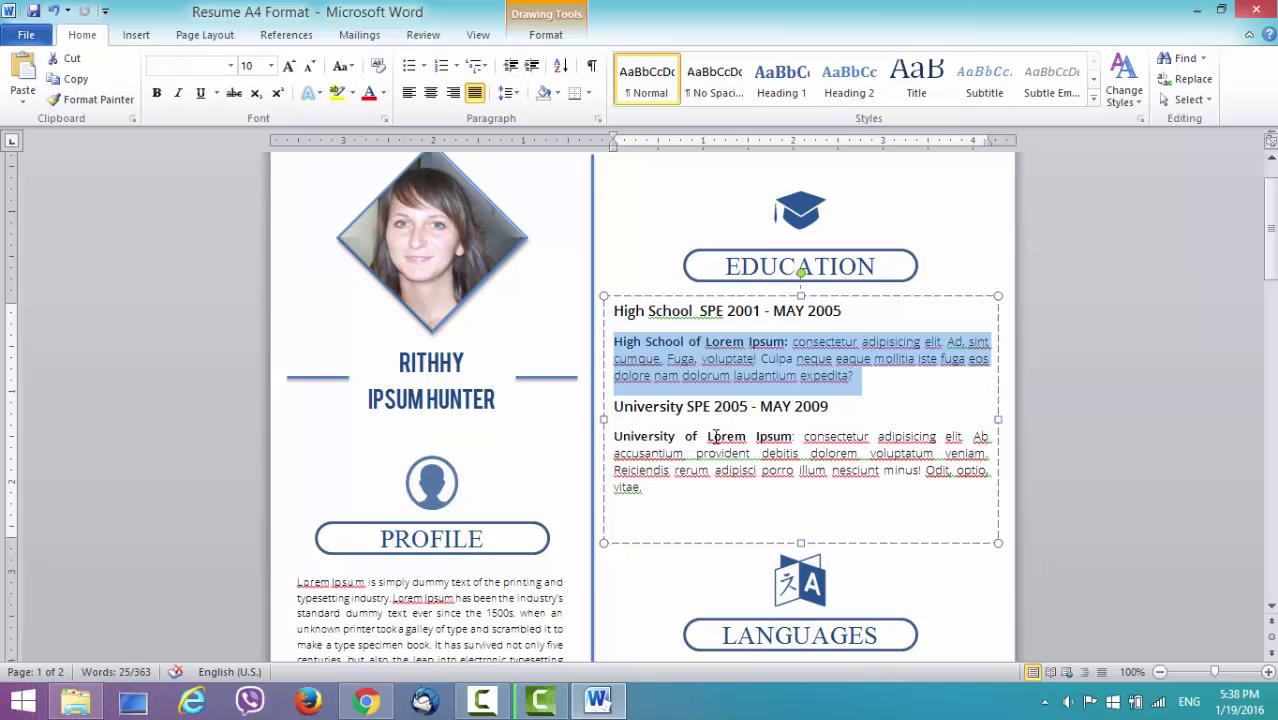
scroll(758, 395, up, 1)
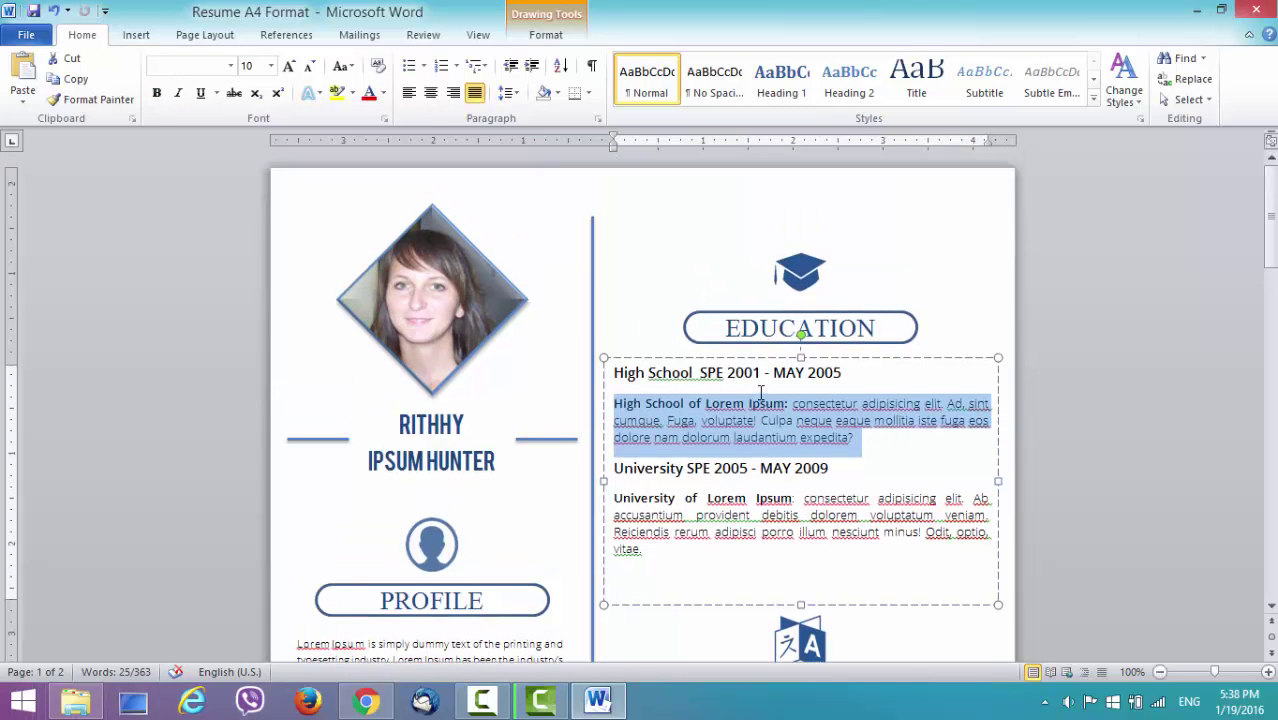
scroll(760, 394, down, 6)
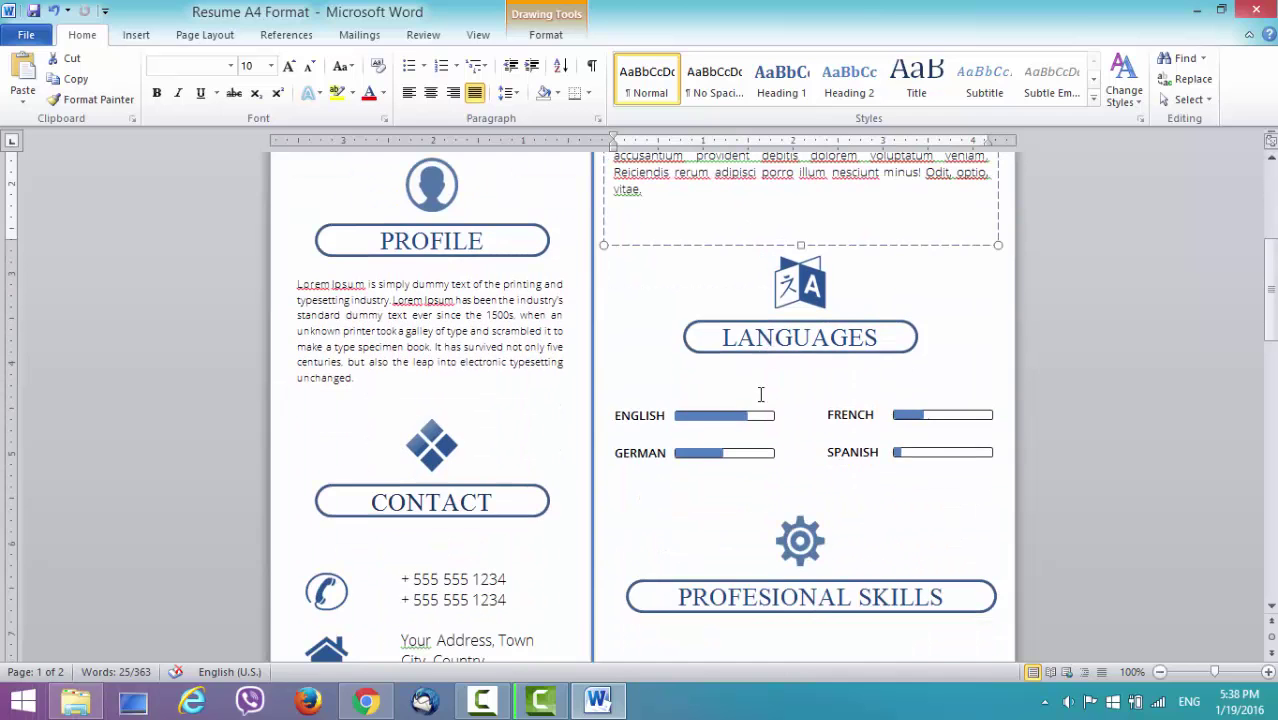
click(642, 420)
click(850, 415)
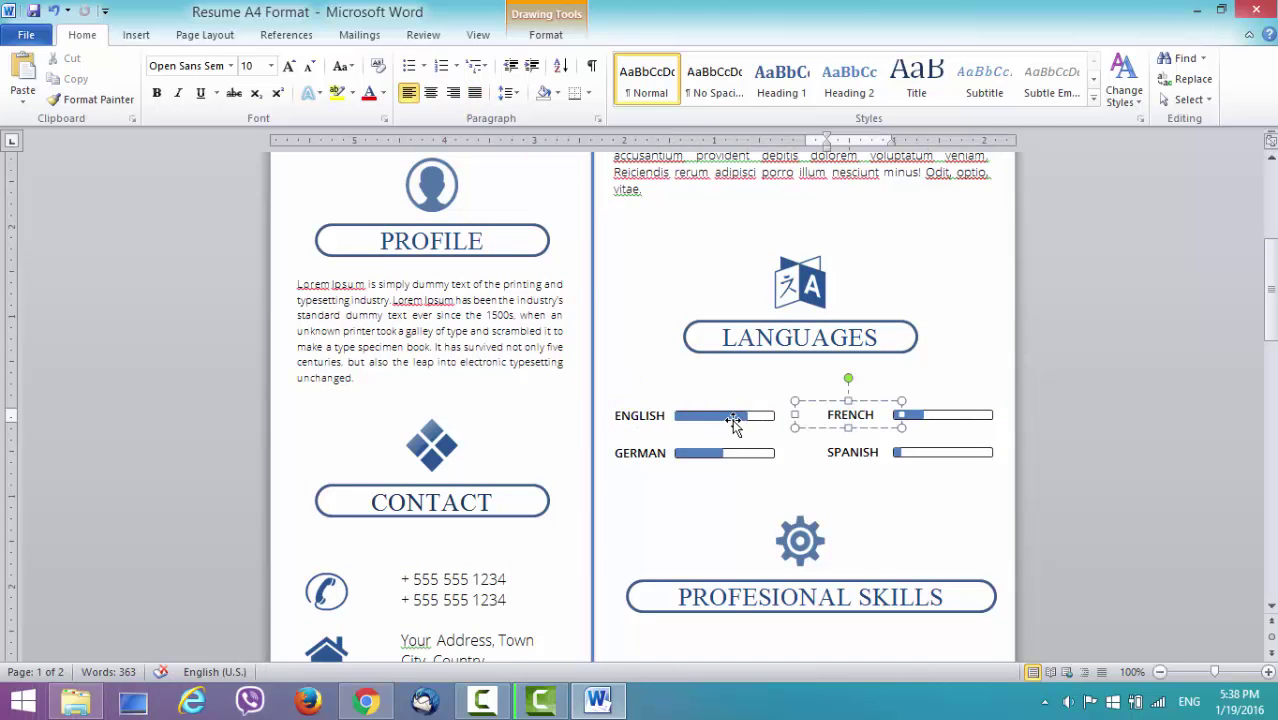
Shorten the fill of the ENGLISH language bar to about two-thirds of its frame.
click(733, 420)
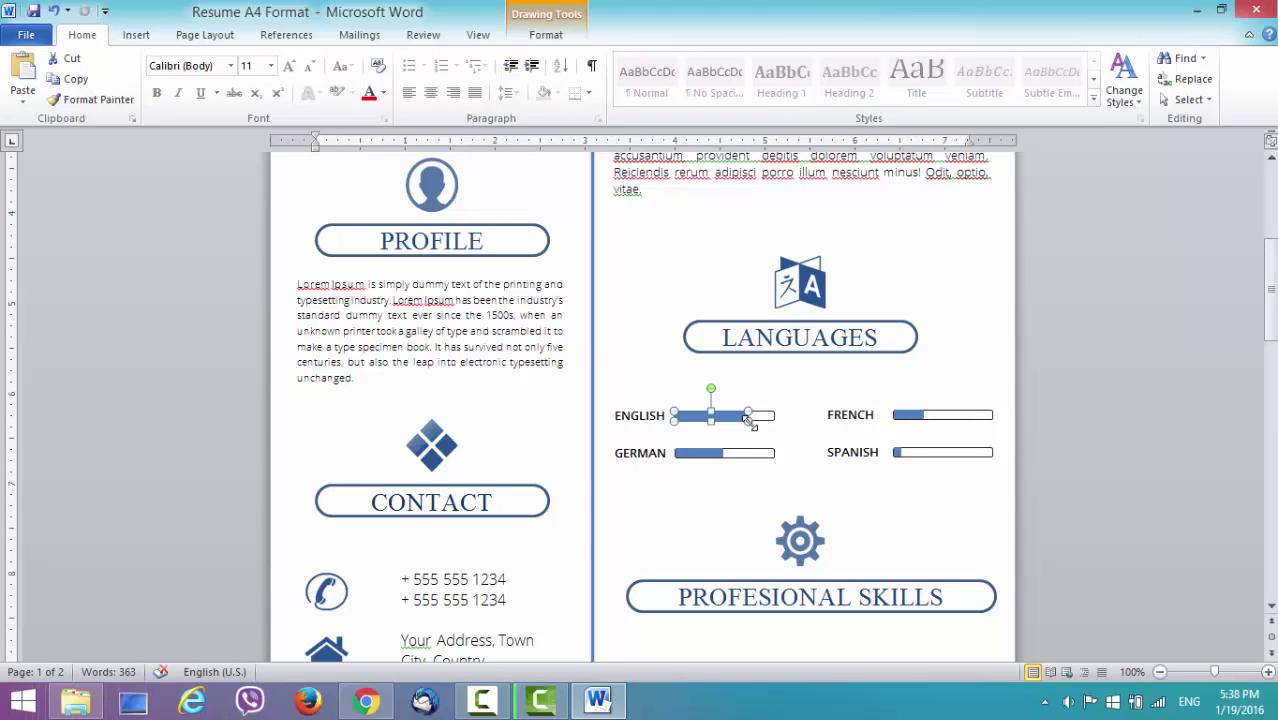
drag(752, 424, 762, 424)
drag(762, 416, 741, 418)
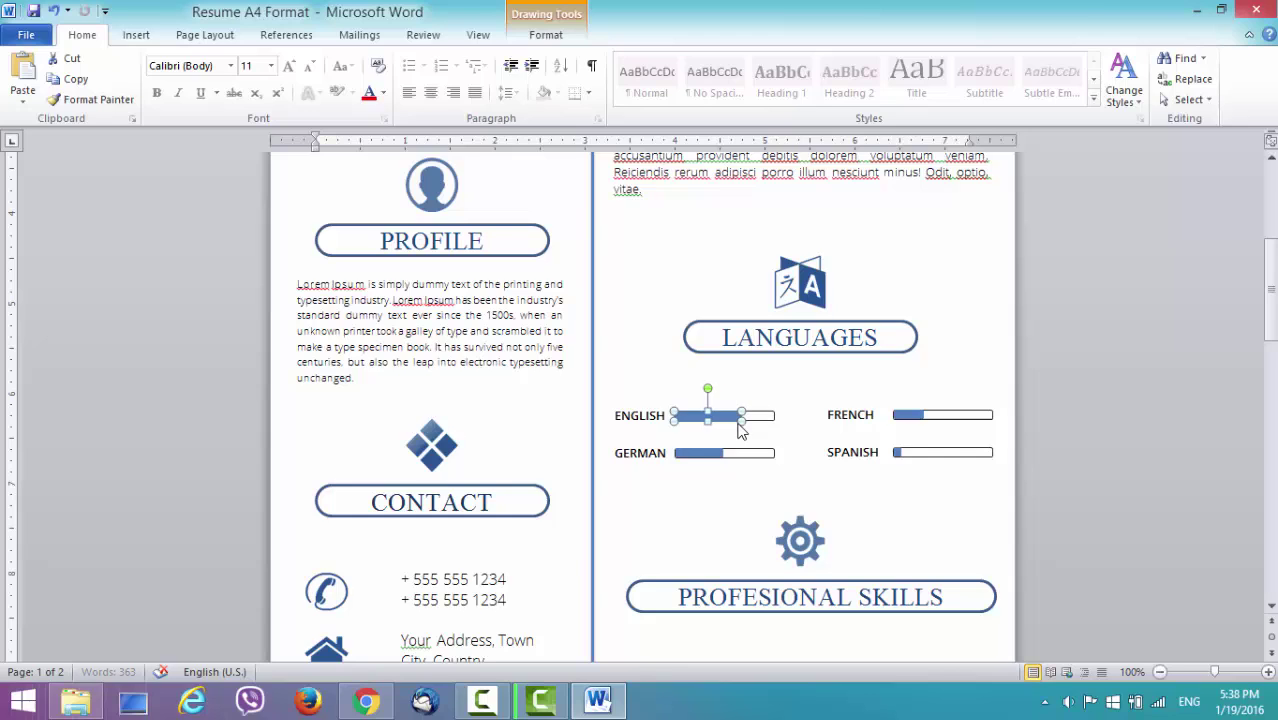
click(911, 418)
drag(926, 416, 899, 452)
click(900, 455)
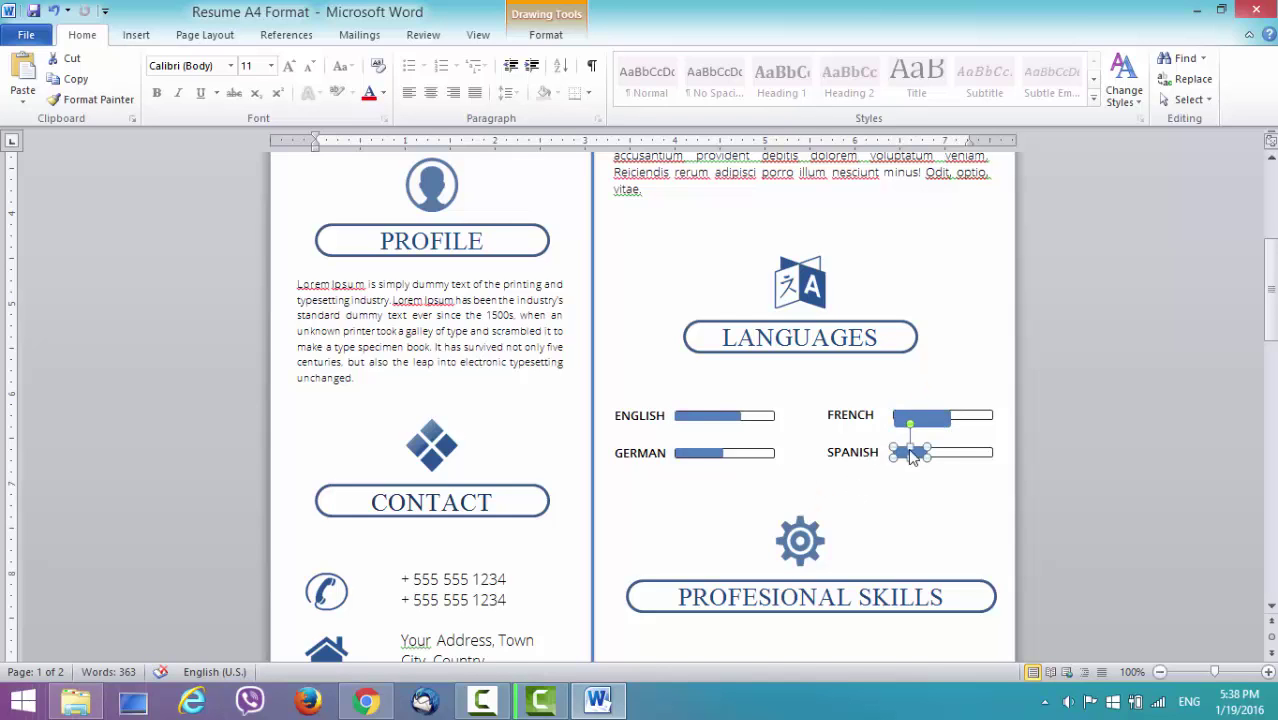
click(929, 426)
drag(928, 429, 928, 420)
click(53, 11)
click(53, 11)
click(53, 11)
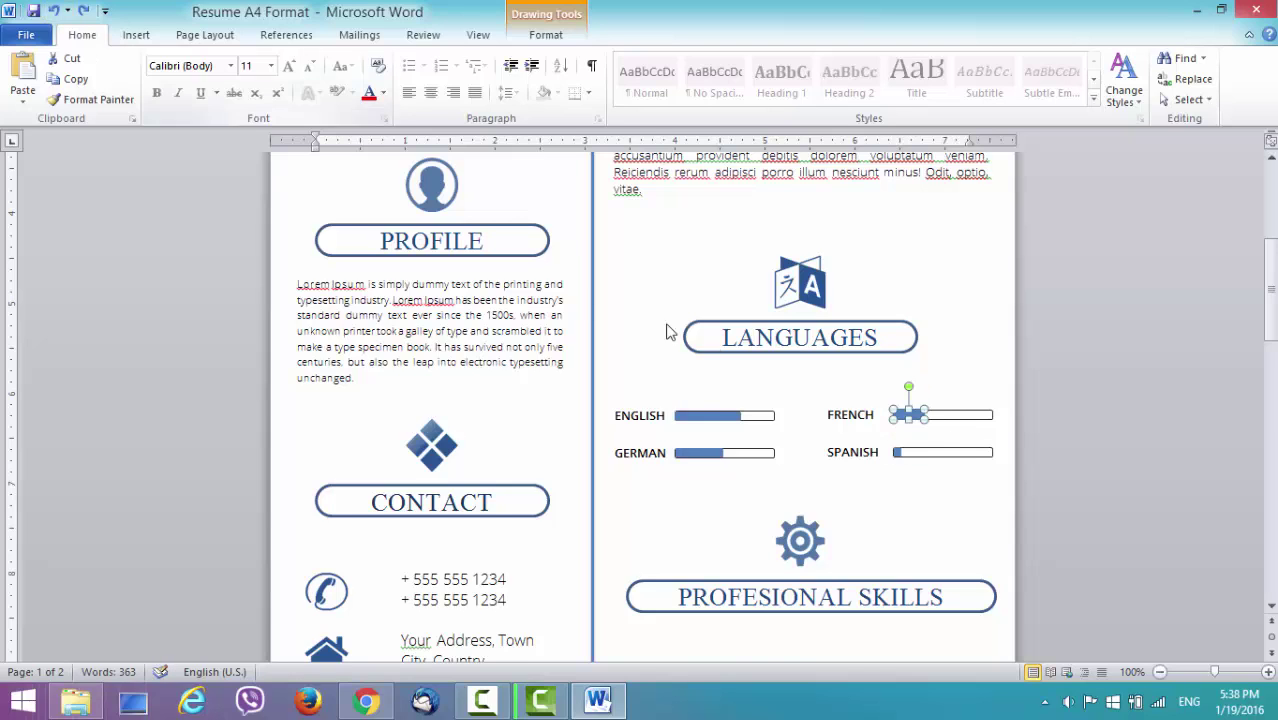
Lengthen the fill of the FRENCH language bar to about three-quarters of its frame, keeping it level with the frame.
drag(928, 425, 965, 423)
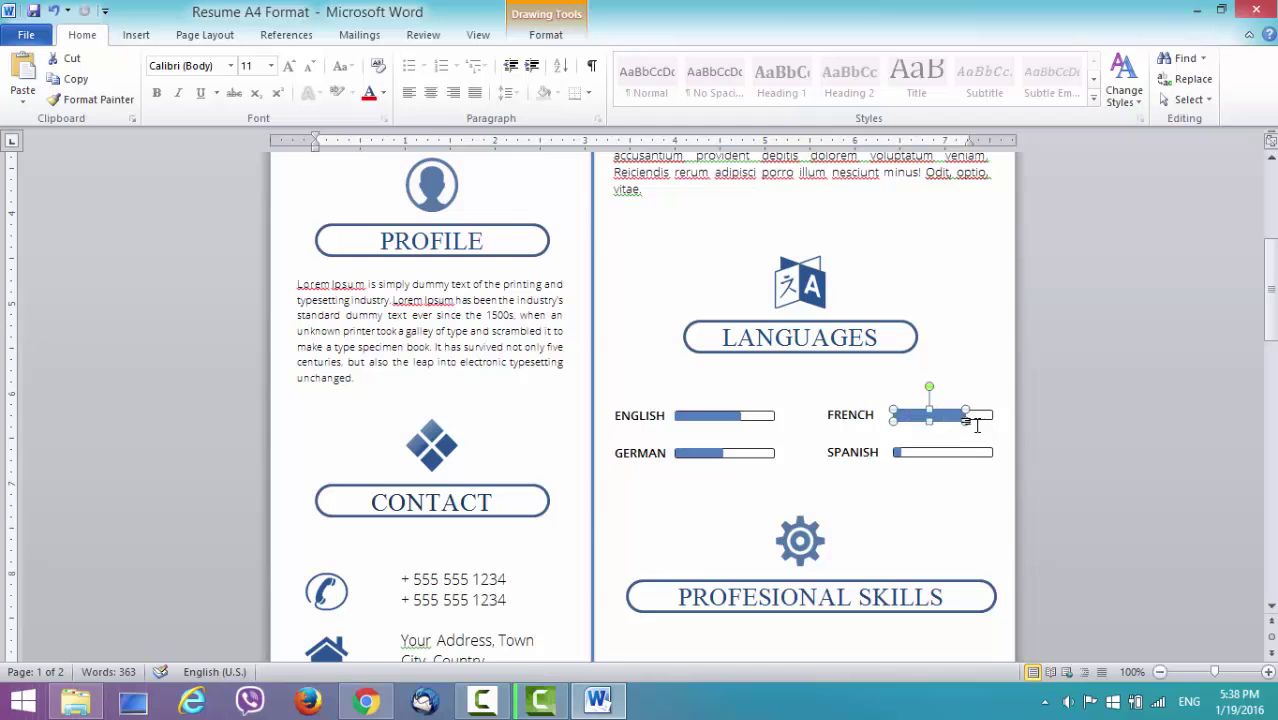
Examine the Profesional Skills heading and the HTML, JAVA and PHP ring labels, including the experience text under HTML.
scroll(935, 428, down, 4)
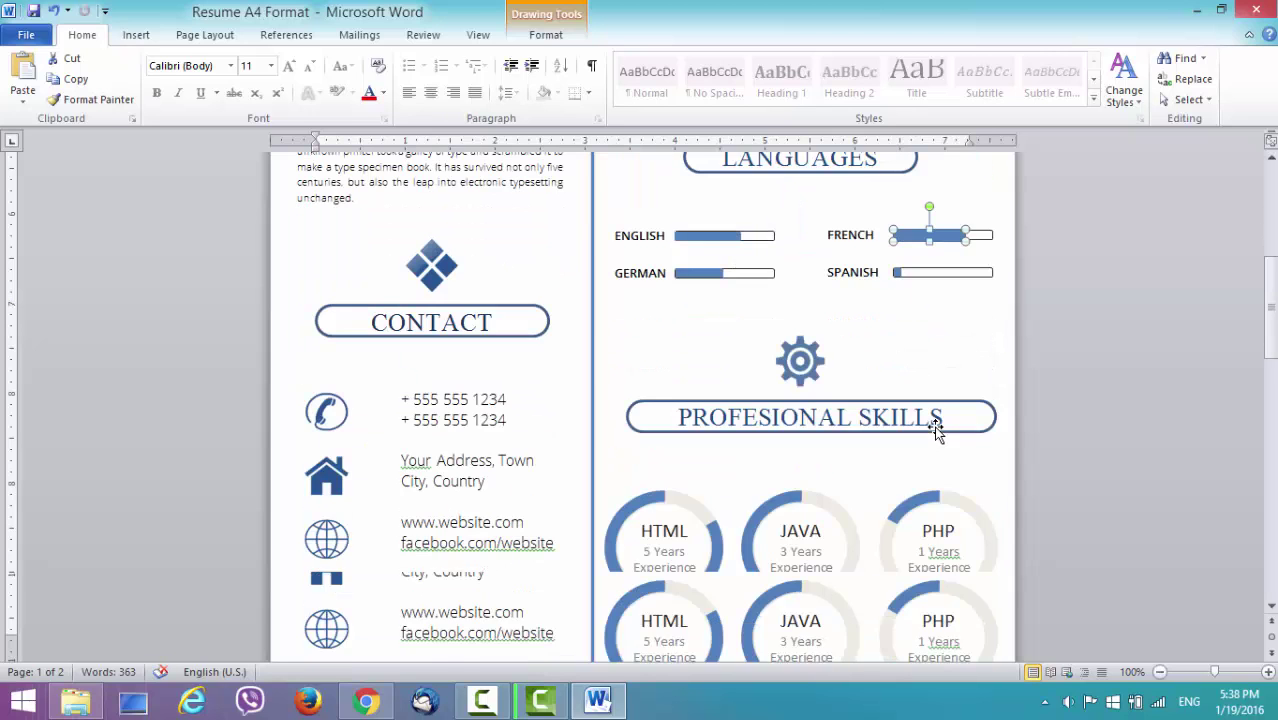
scroll(935, 428, down, 1)
scroll(937, 428, down, 1)
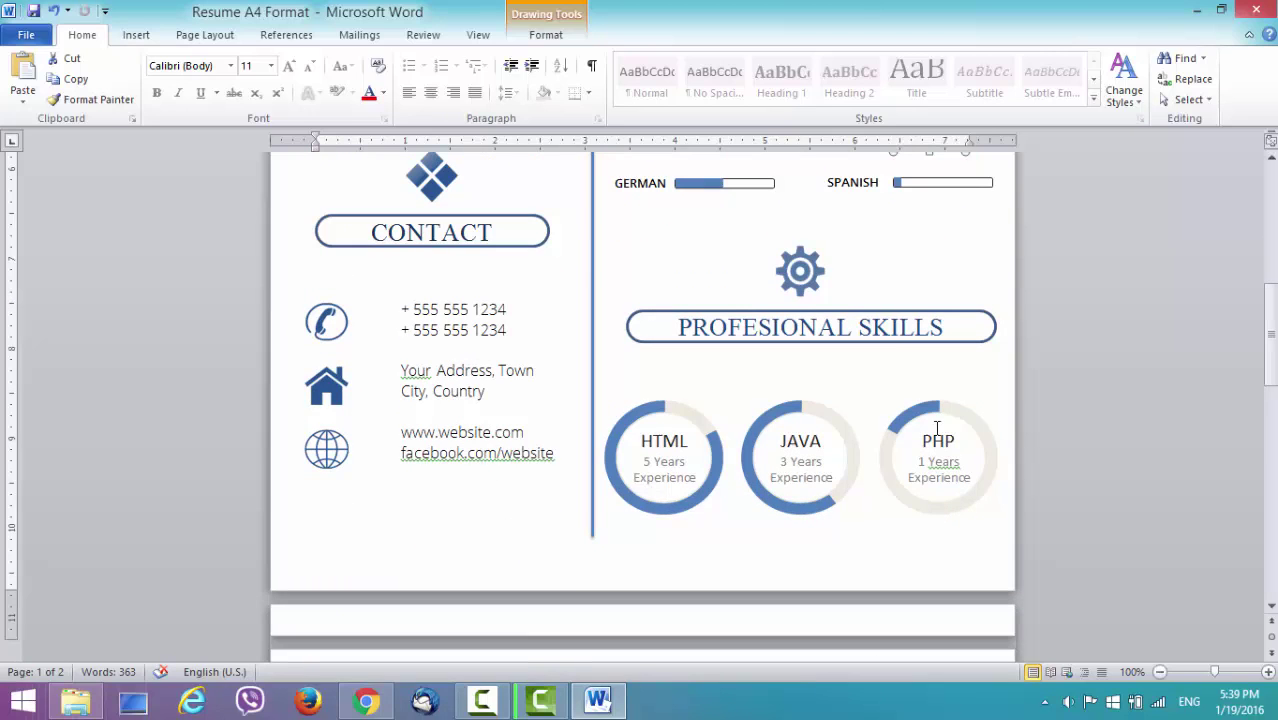
click(775, 327)
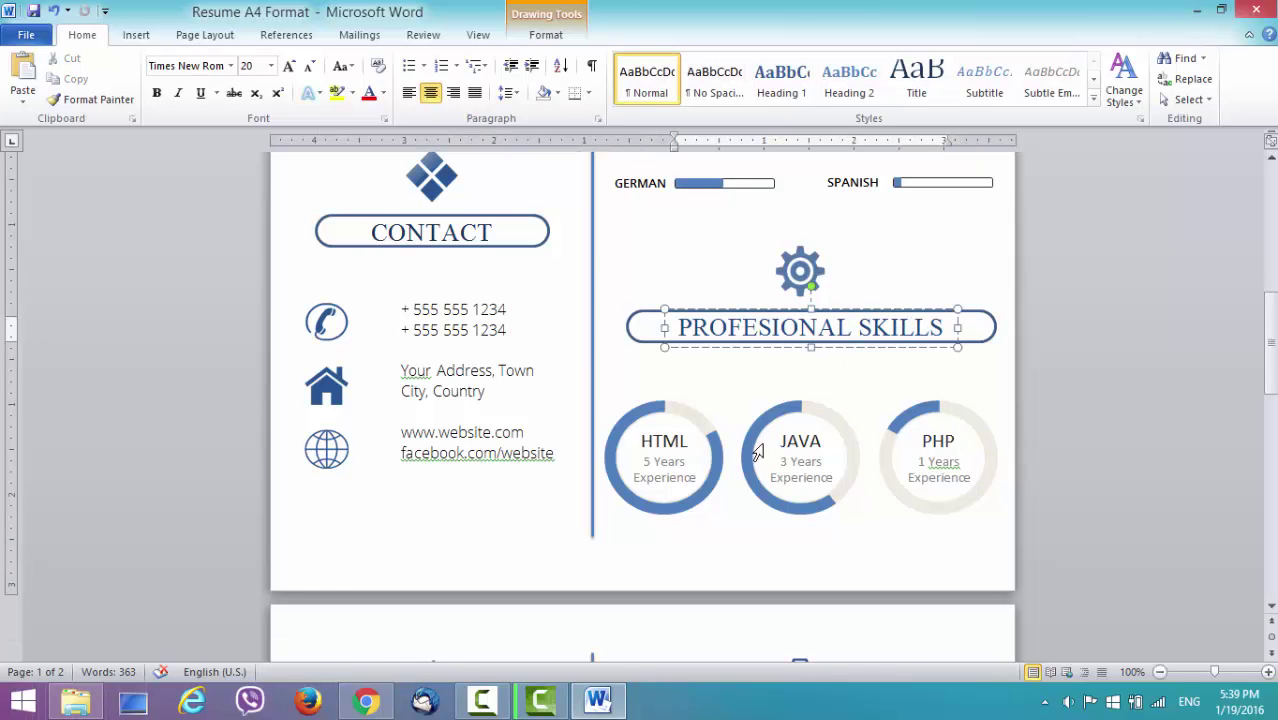
click(662, 441)
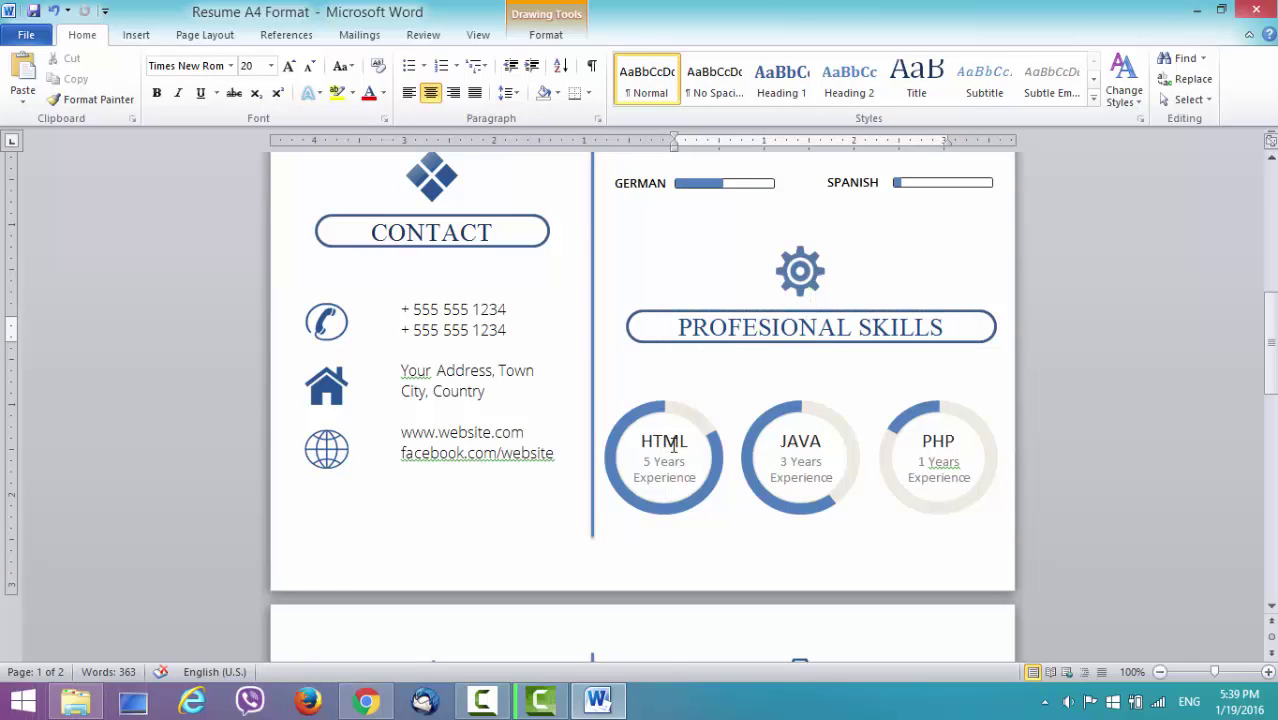
click(810, 441)
click(938, 441)
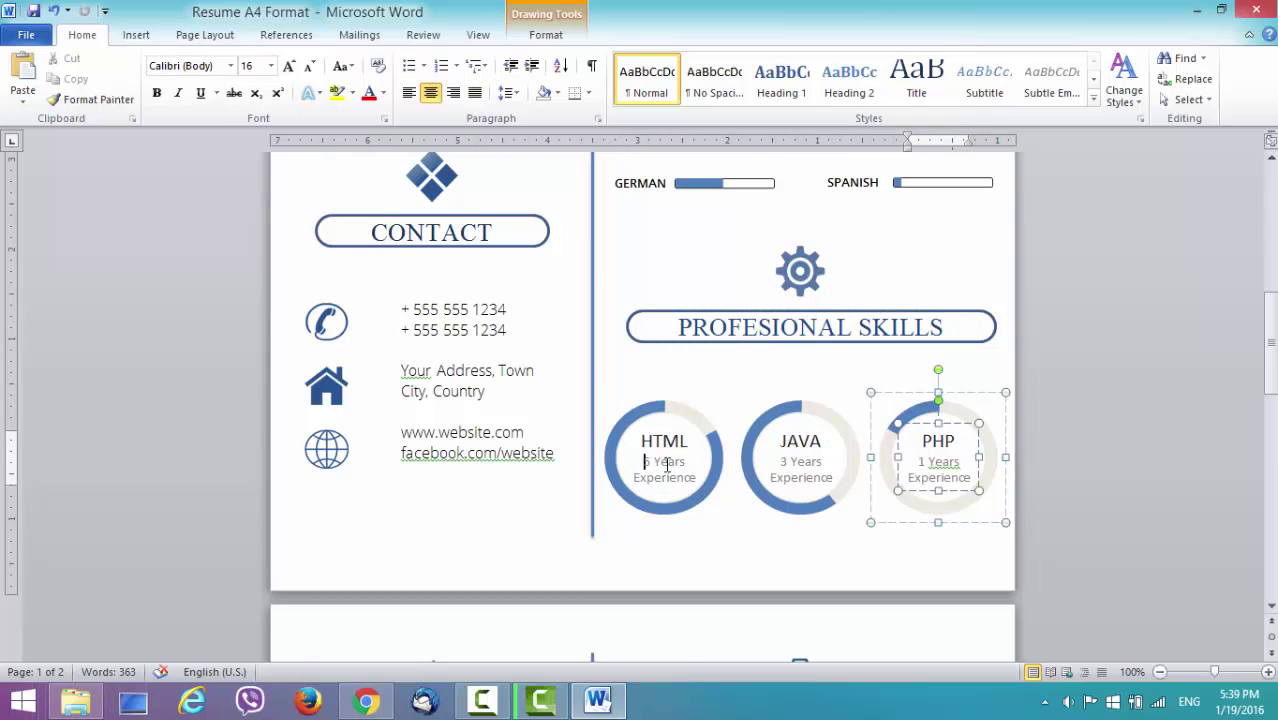
drag(642, 461, 696, 478)
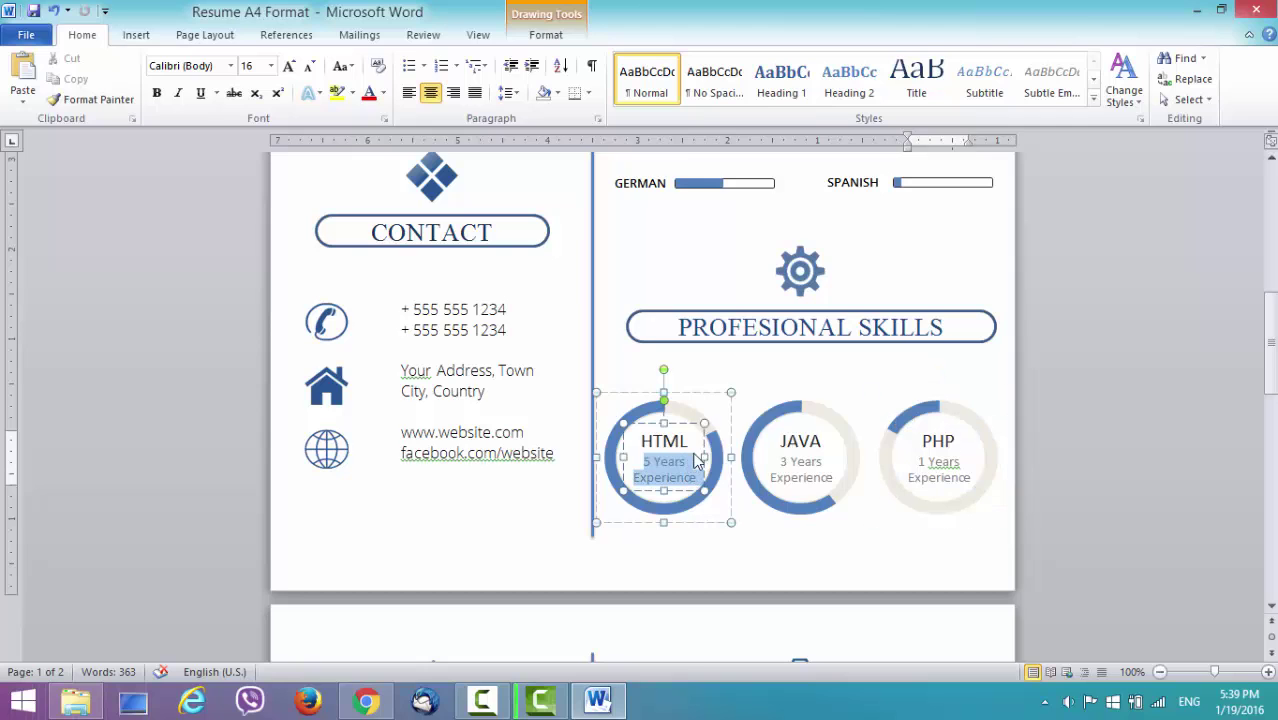
click(705, 328)
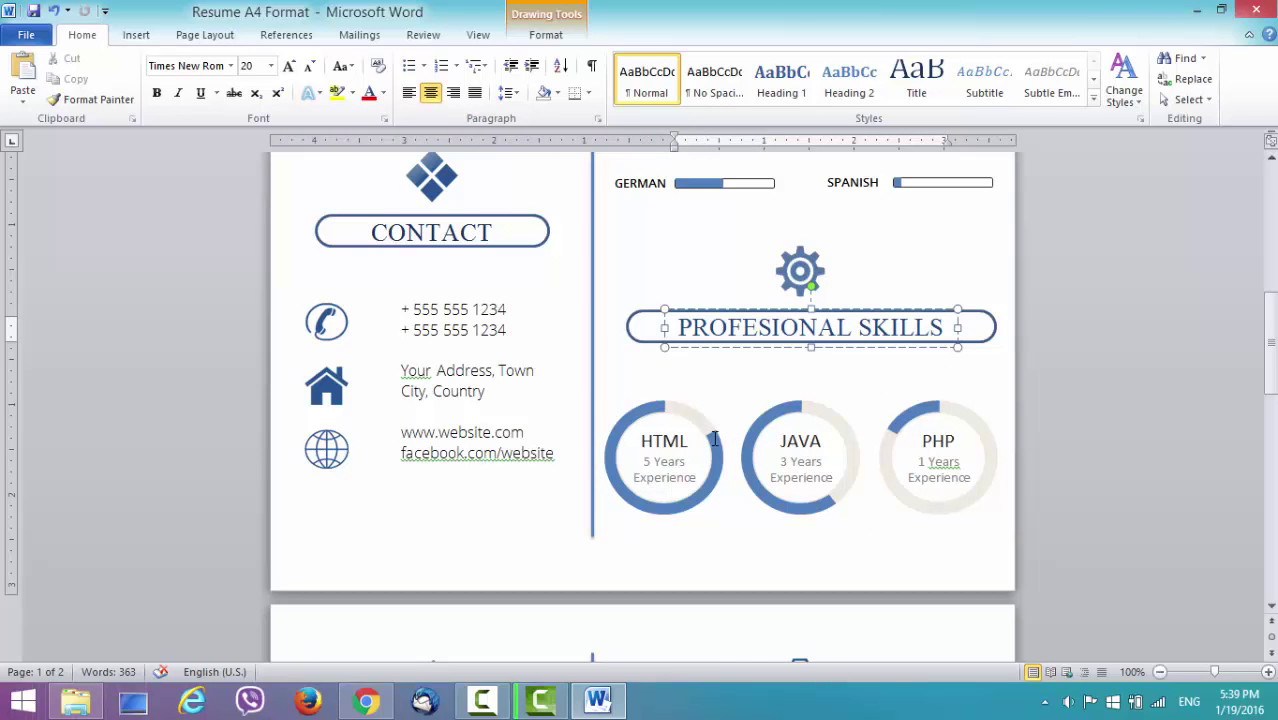
Adjust the blue arc of the HTML skill ring to cover about seven-eighths of the circle.
click(715, 440)
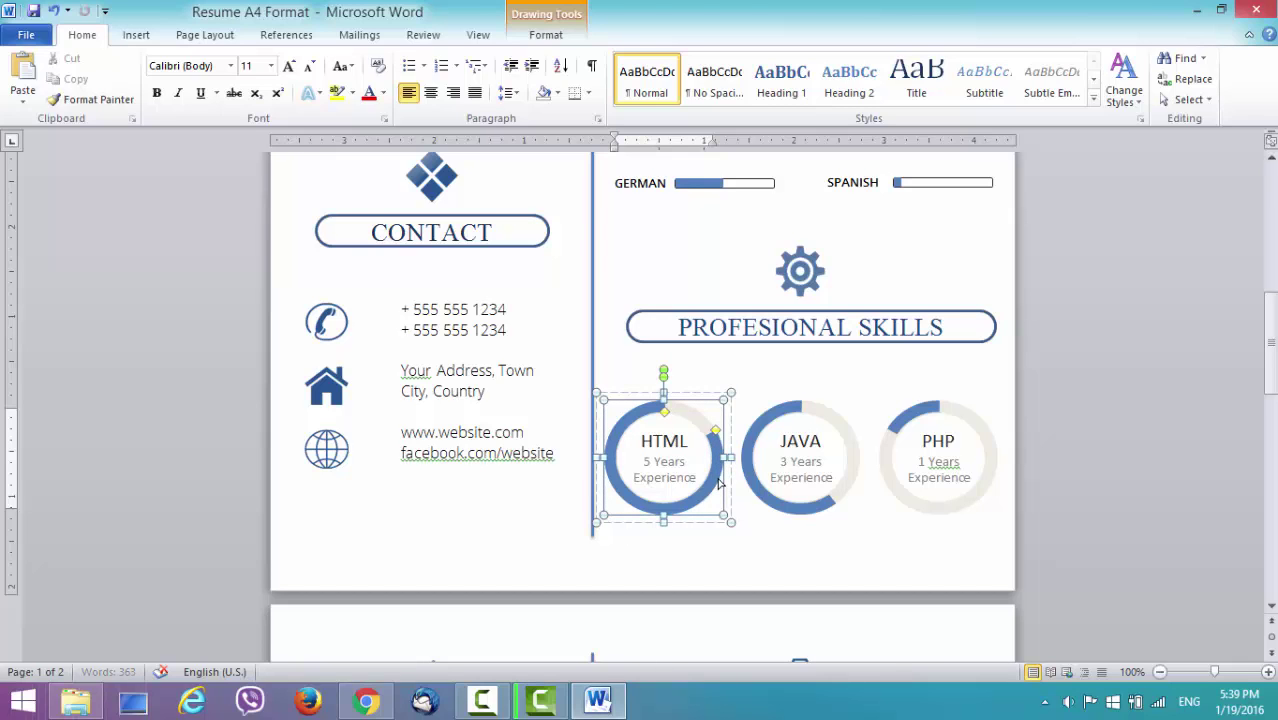
drag(718, 483, 718, 483)
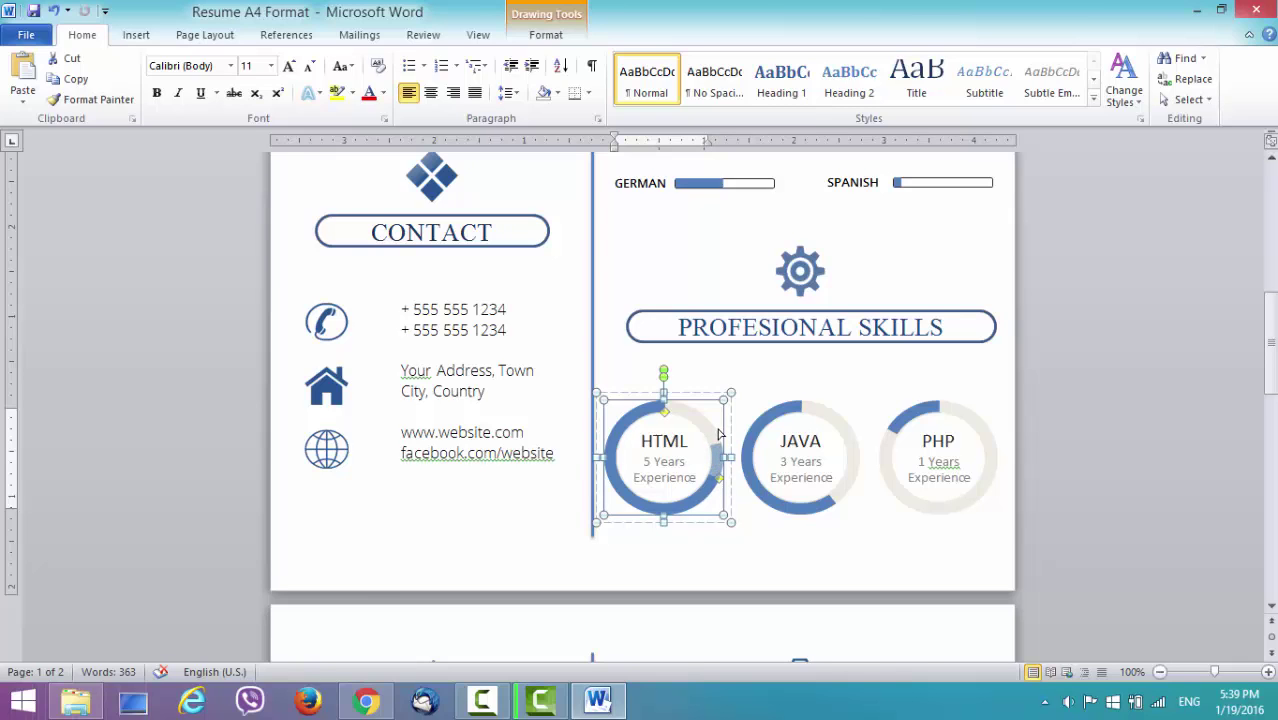
drag(710, 428, 709, 425)
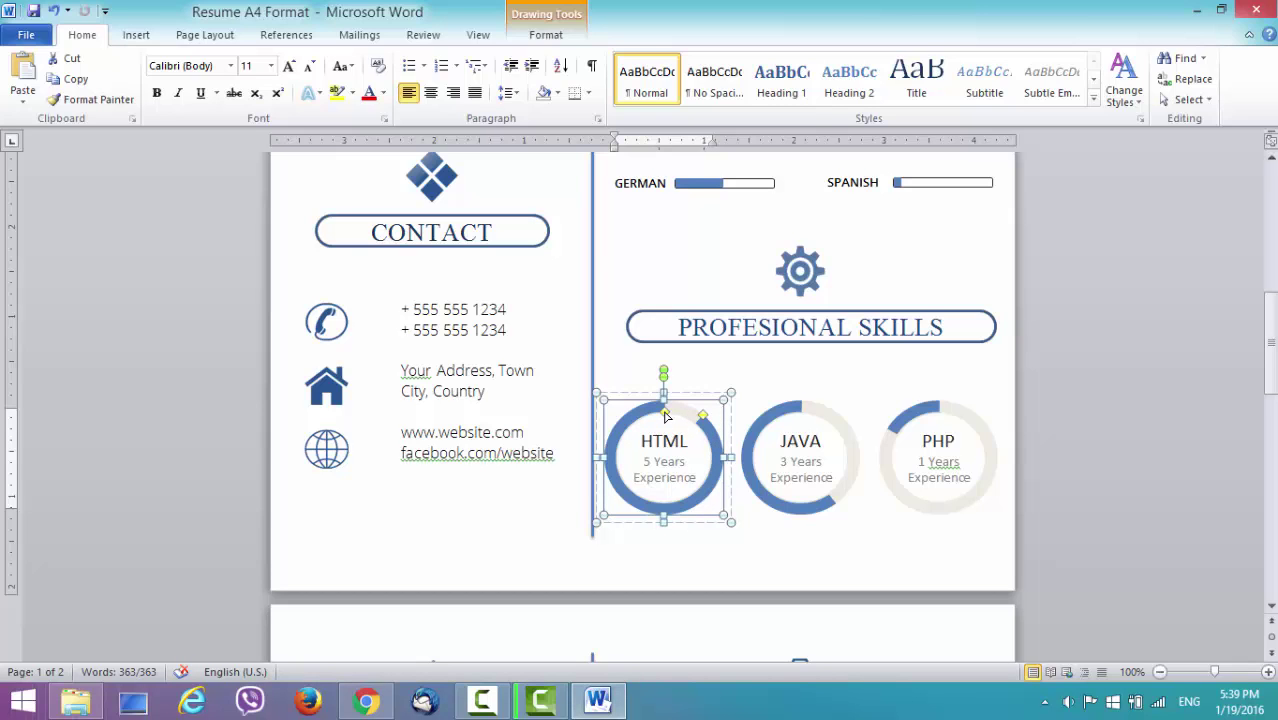
drag(667, 416, 670, 443)
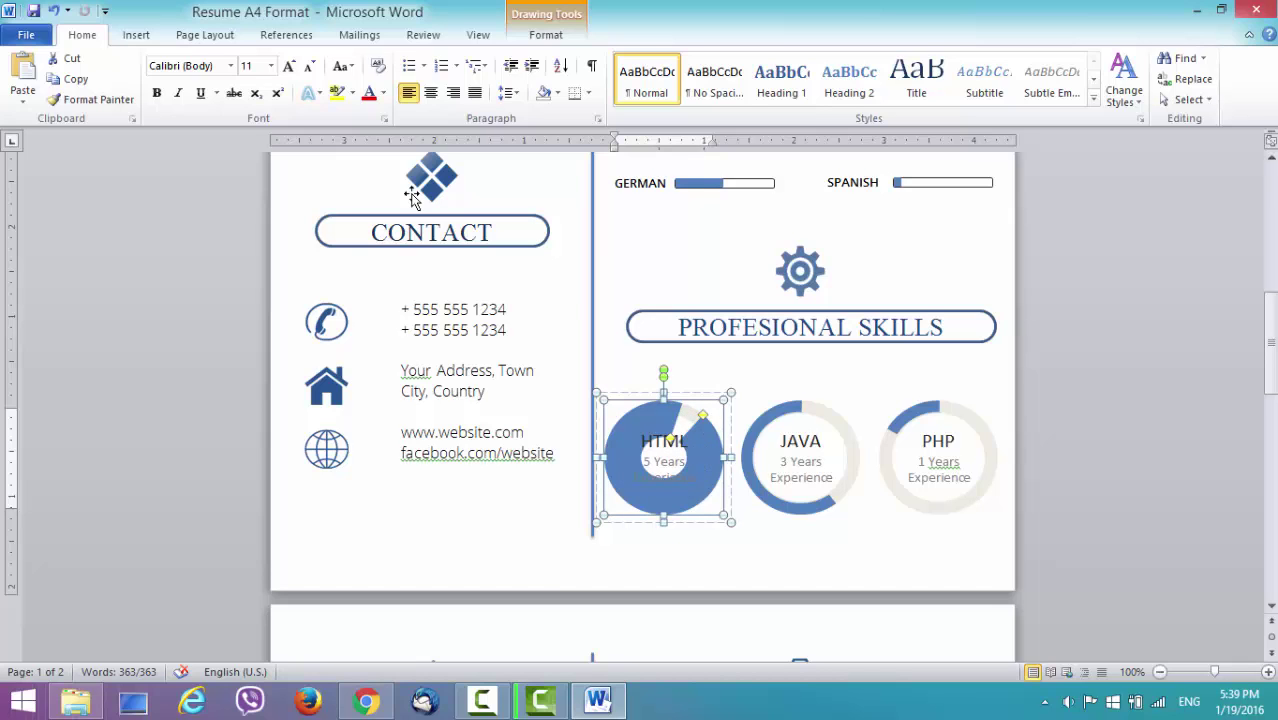
click(55, 12)
click(702, 422)
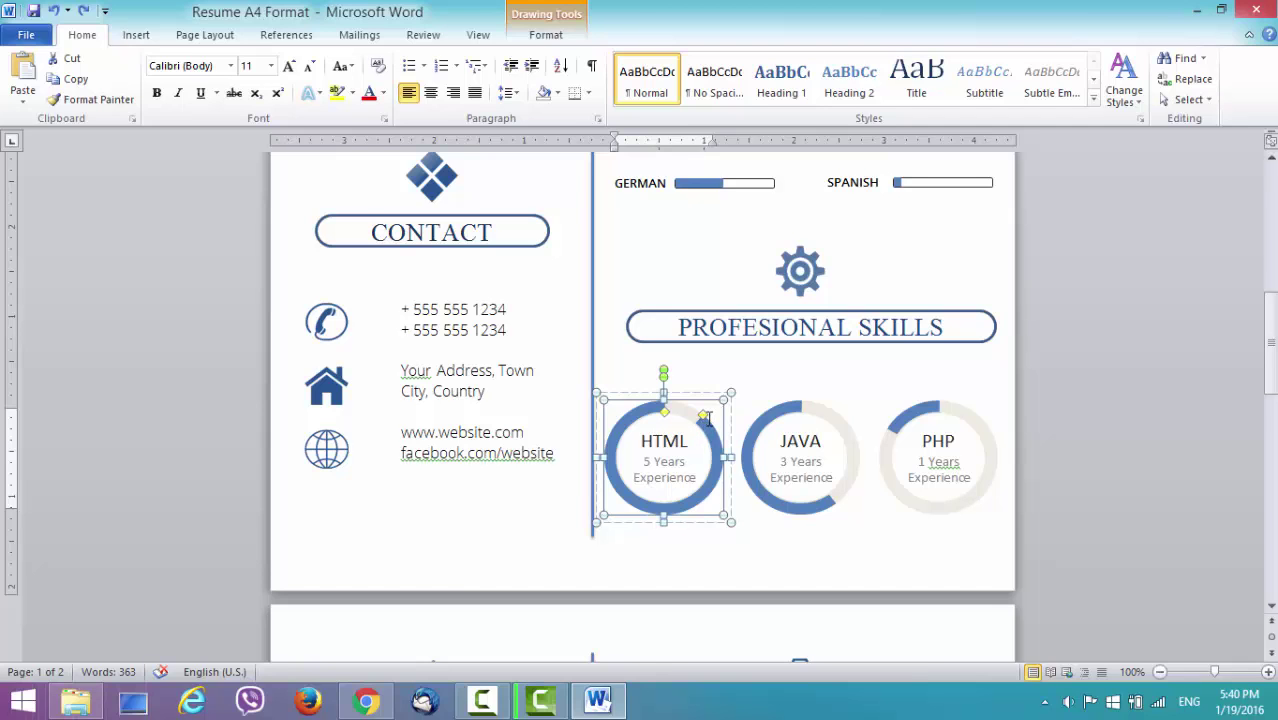
Extend the blue arc of the PHP skill ring to cover about two-thirds of the circle.
click(918, 410)
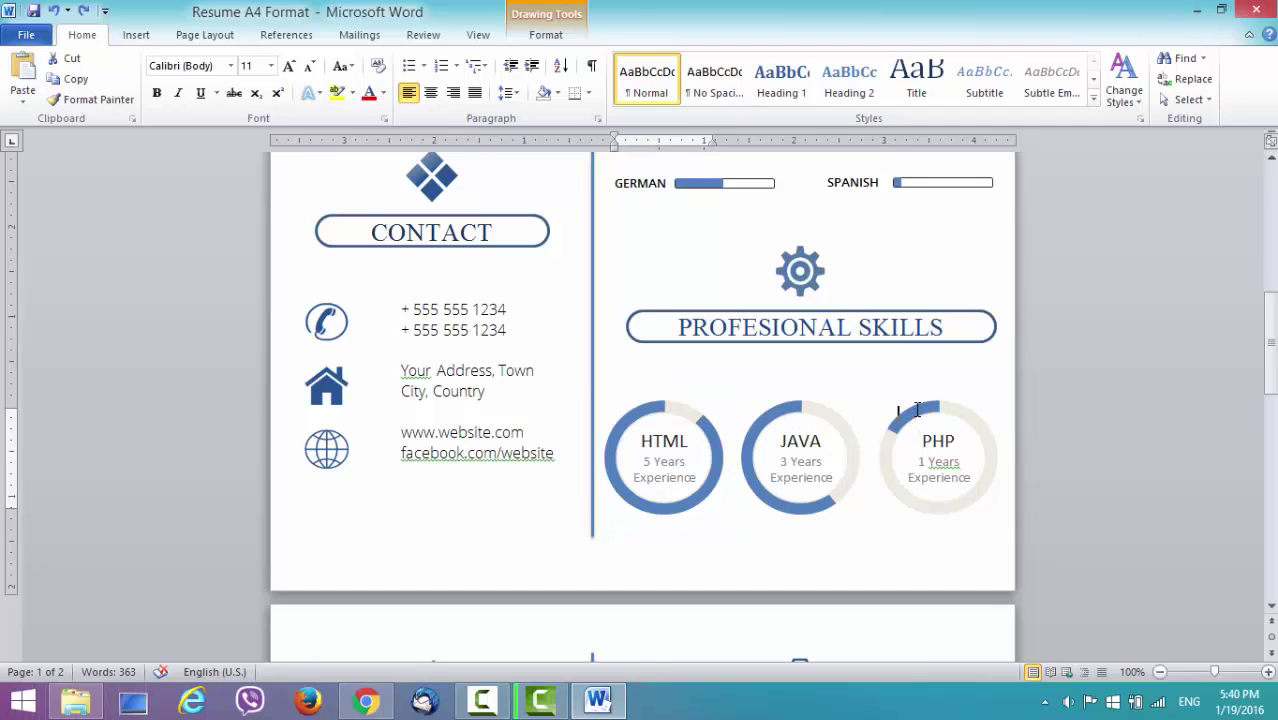
drag(886, 430, 965, 517)
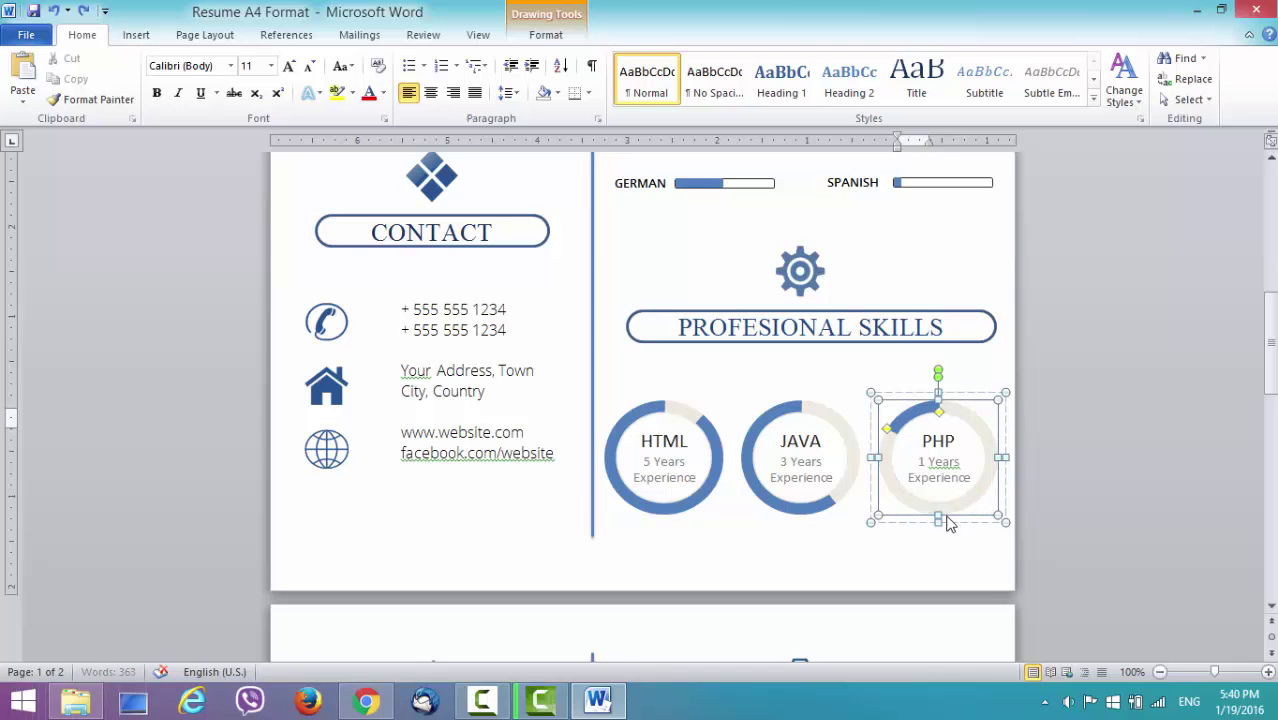
Examine the Work Experience section on the second page and select the Graphic Designer job title.
scroll(723, 417, down, 2)
scroll(723, 417, down, 1)
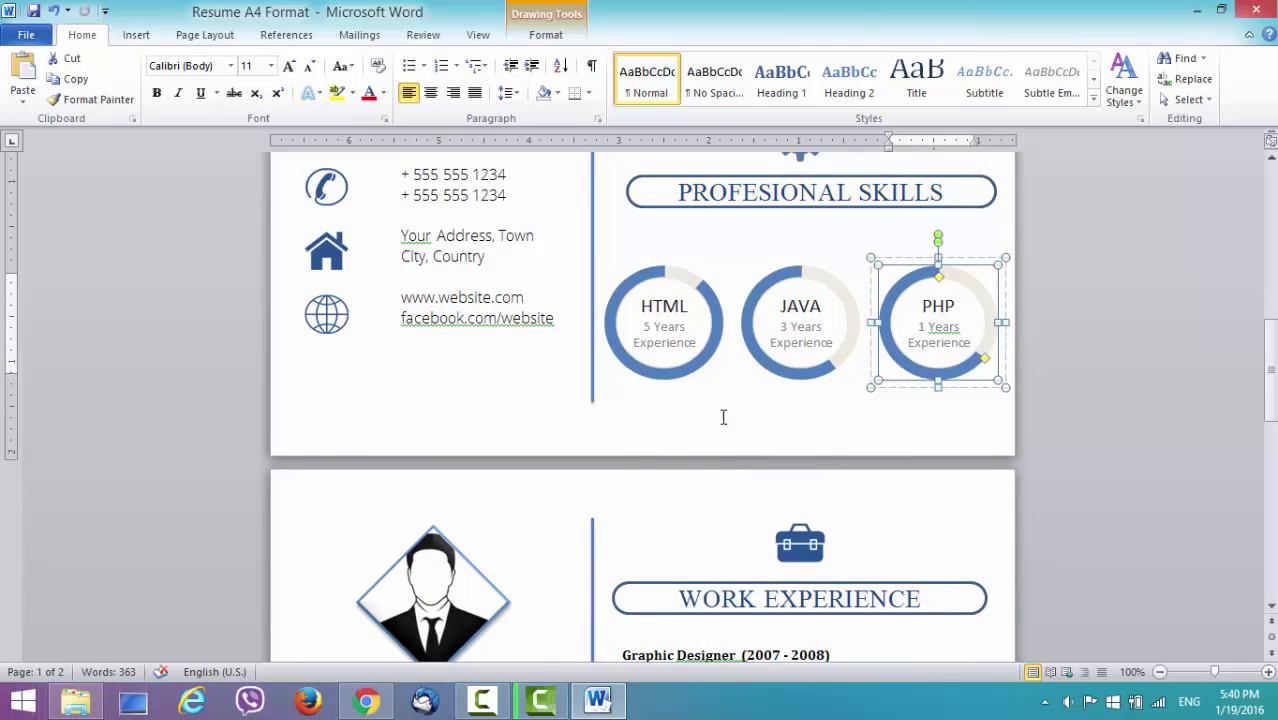
scroll(752, 227, down, 1)
scroll(752, 227, down, 1)
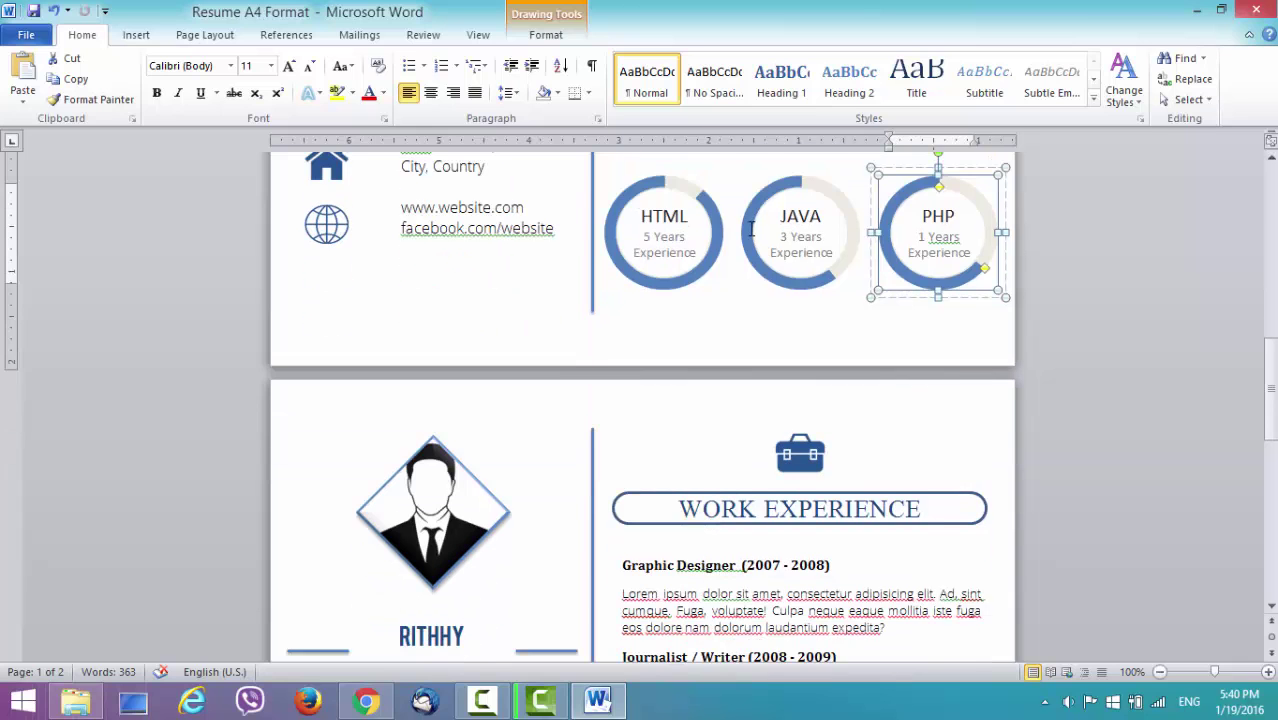
scroll(750, 230, down, 3)
scroll(747, 232, down, 2)
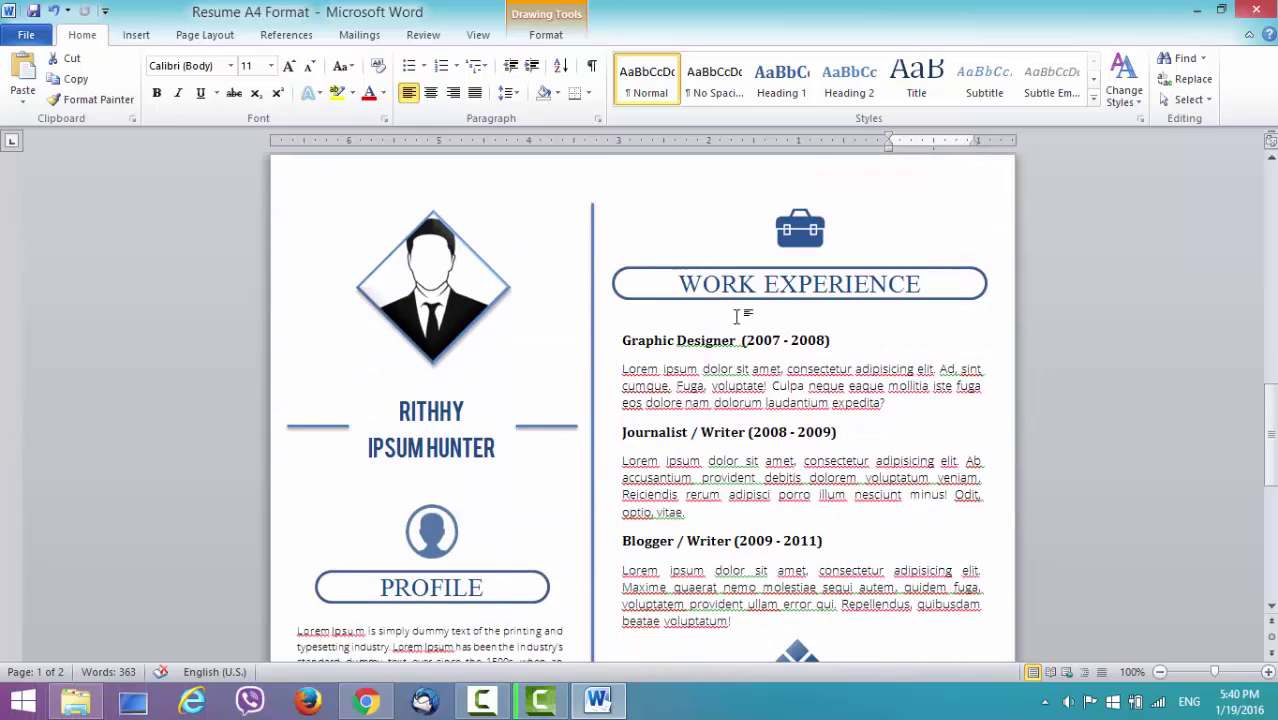
scroll(742, 314, down, 2)
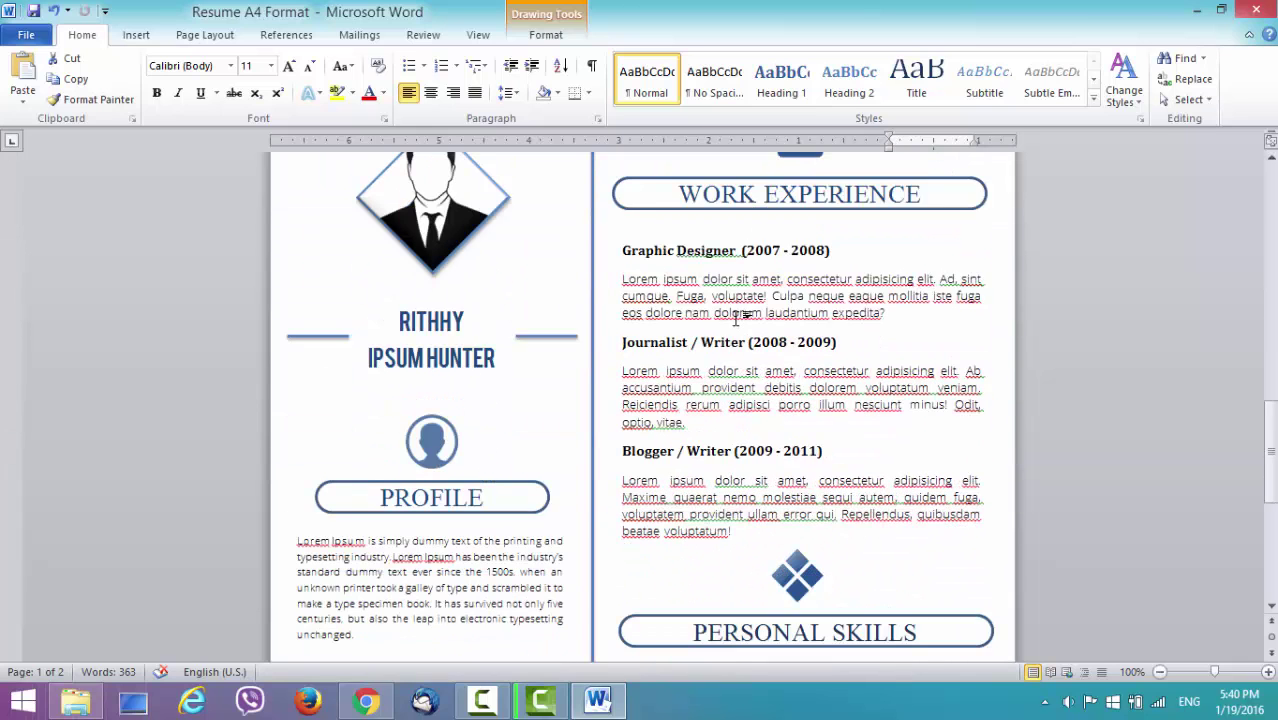
click(669, 251)
drag(622, 251, 741, 255)
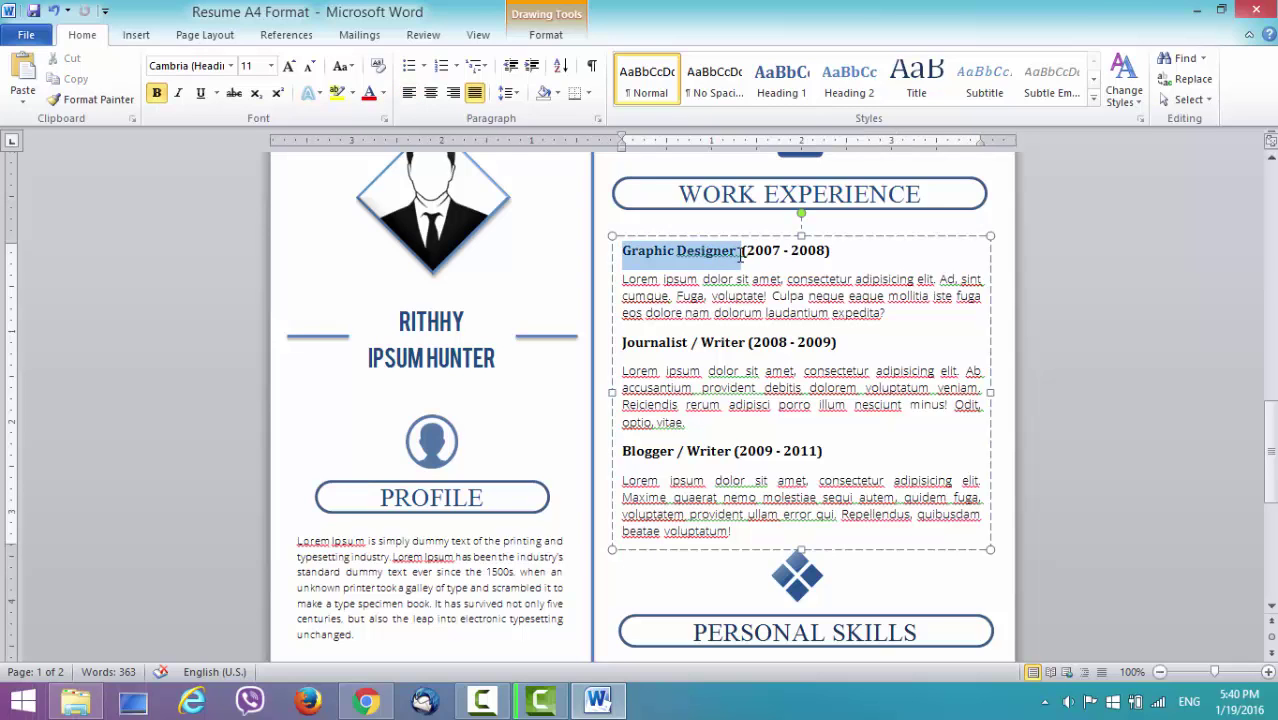
Insert "May" before 2008 in the Graphic Designer entry's date range.
click(829, 250)
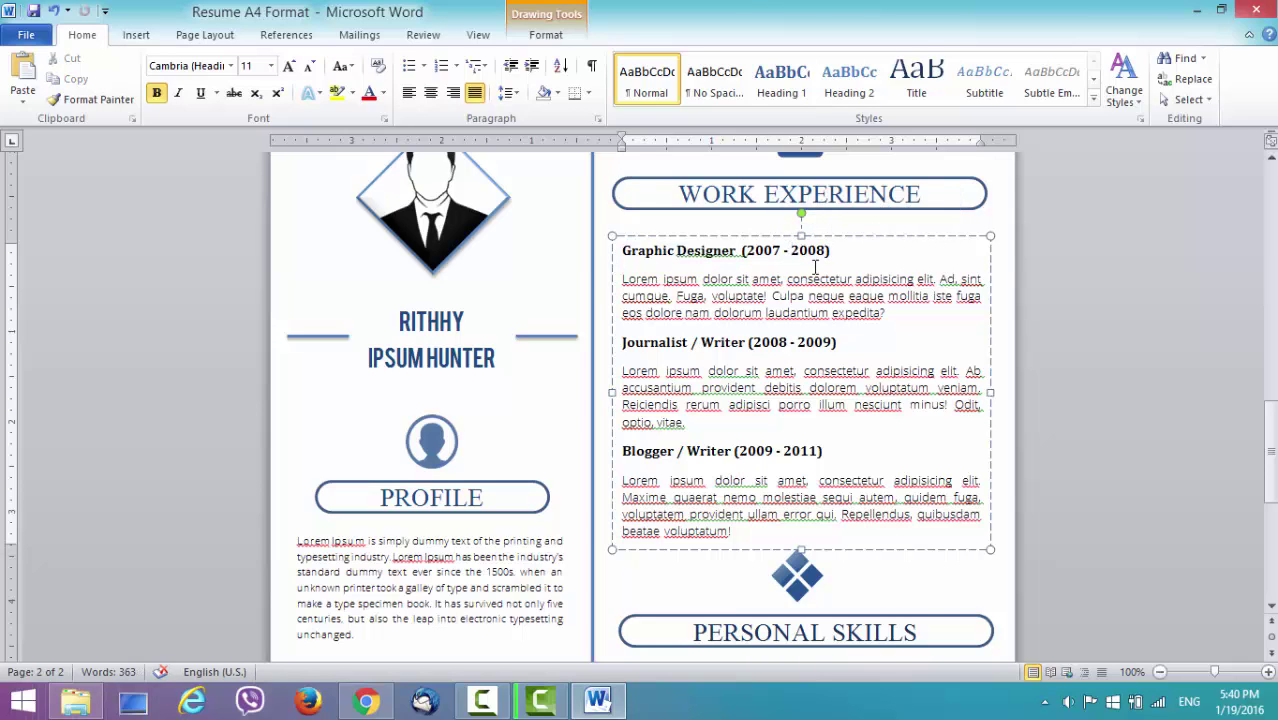
key(Left)
key(Left)
key(Left)
key(Left)
key(Left)
text(May)
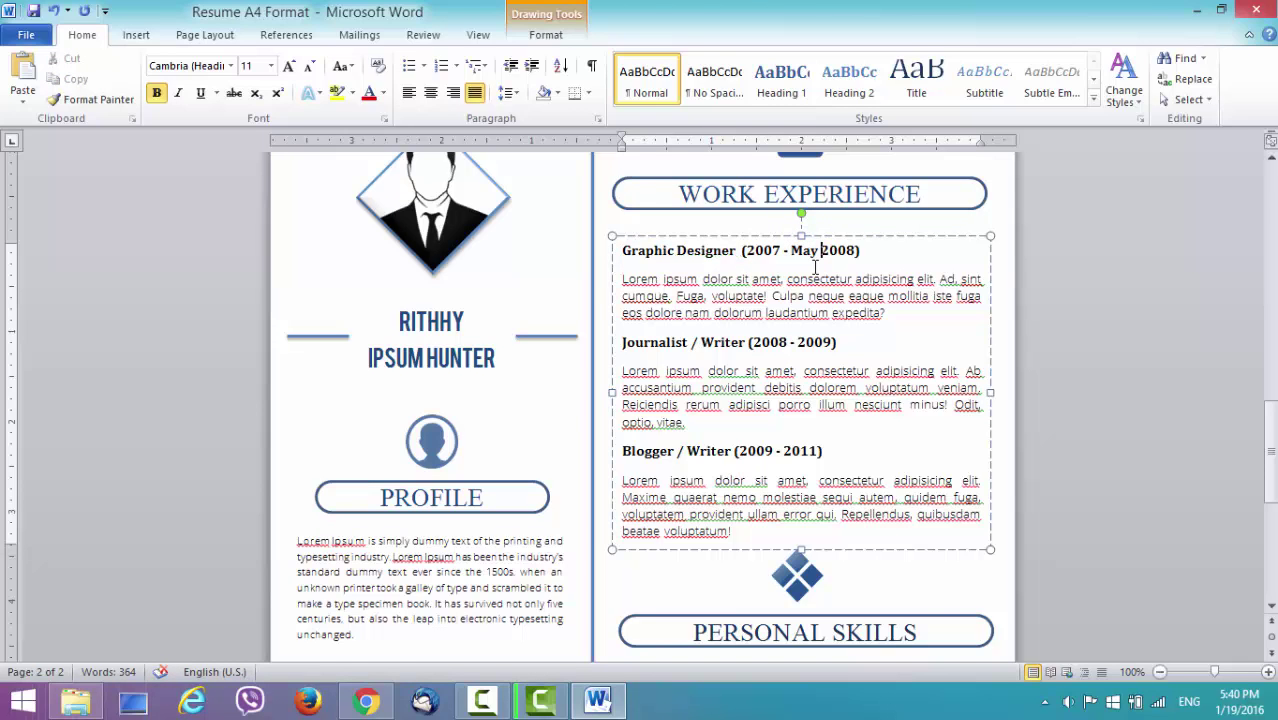
Examine the Personal Skills entries, including COMMUNICATION and LEADERSHIP, and the References section below them.
scroll(778, 282, down, 3)
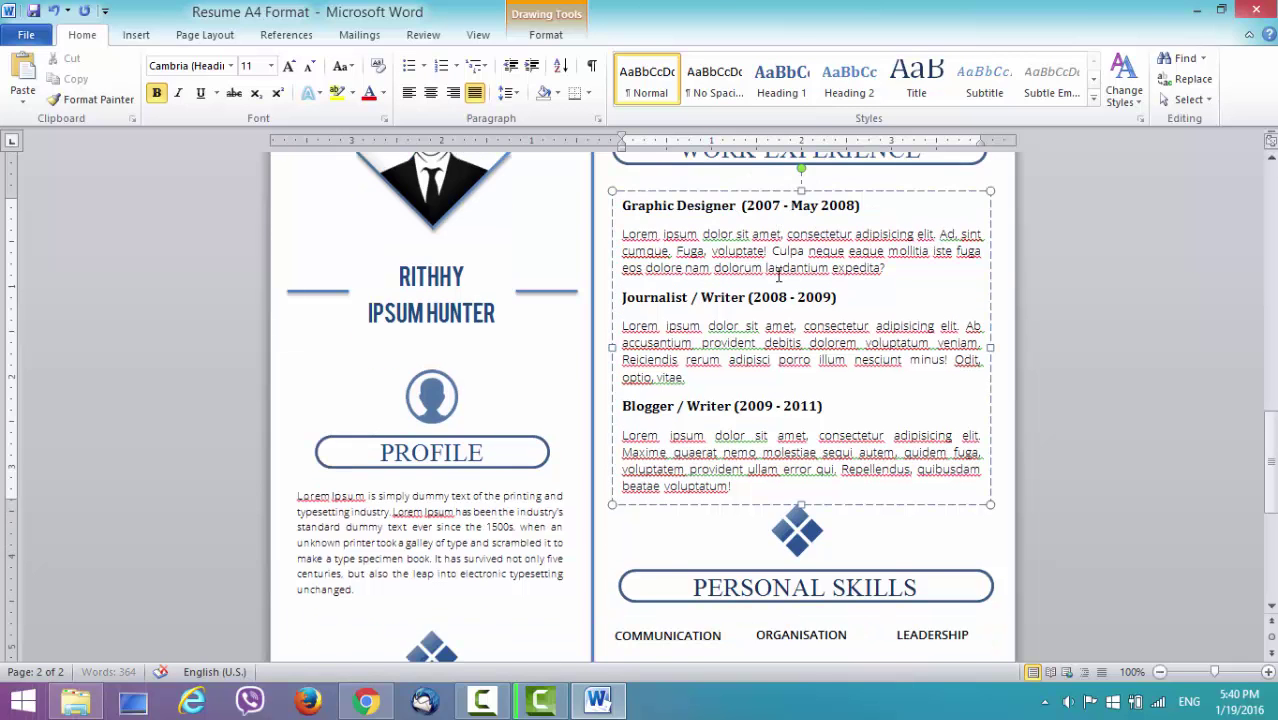
scroll(783, 282, down, 6)
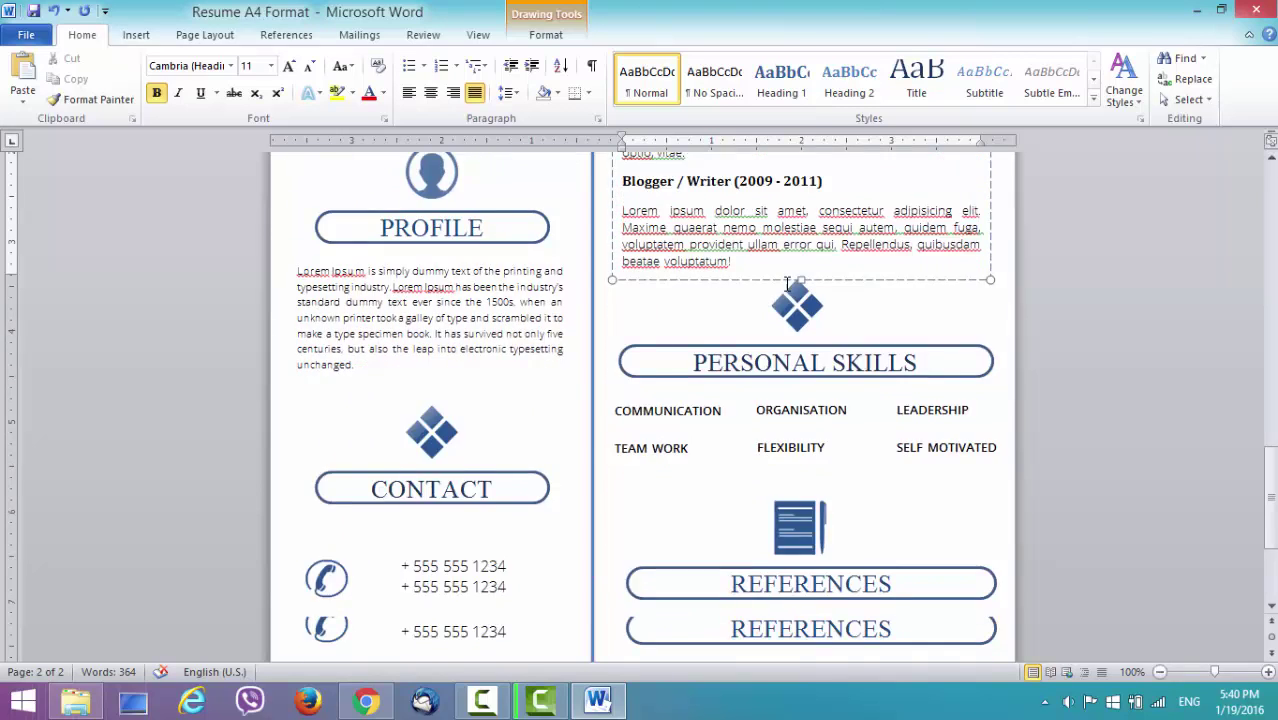
double_click(665, 276)
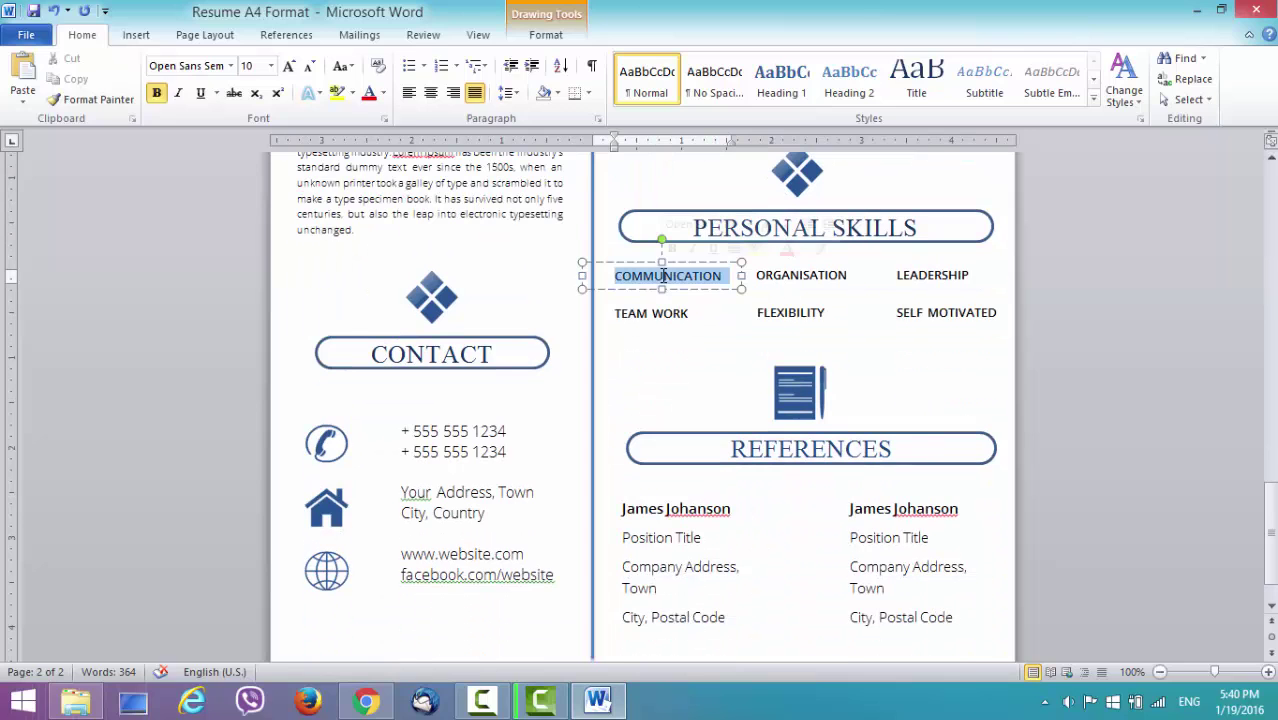
click(932, 275)
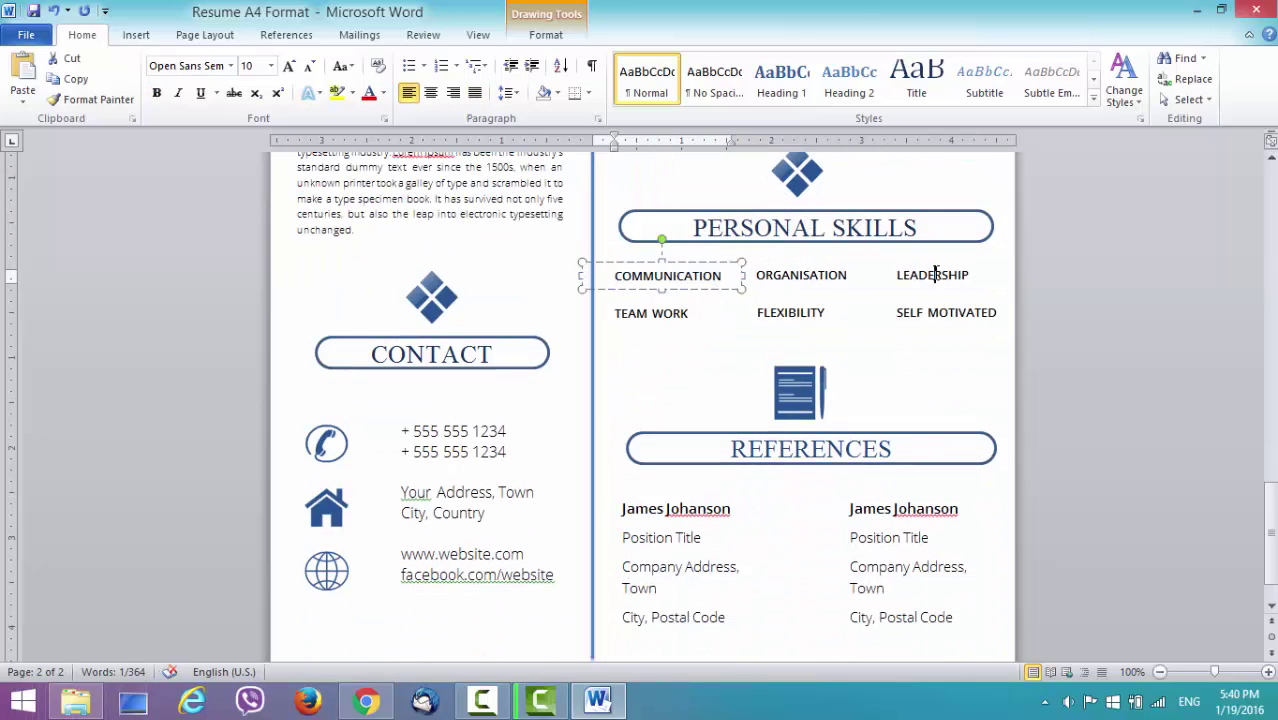
scroll(725, 332, down, 1)
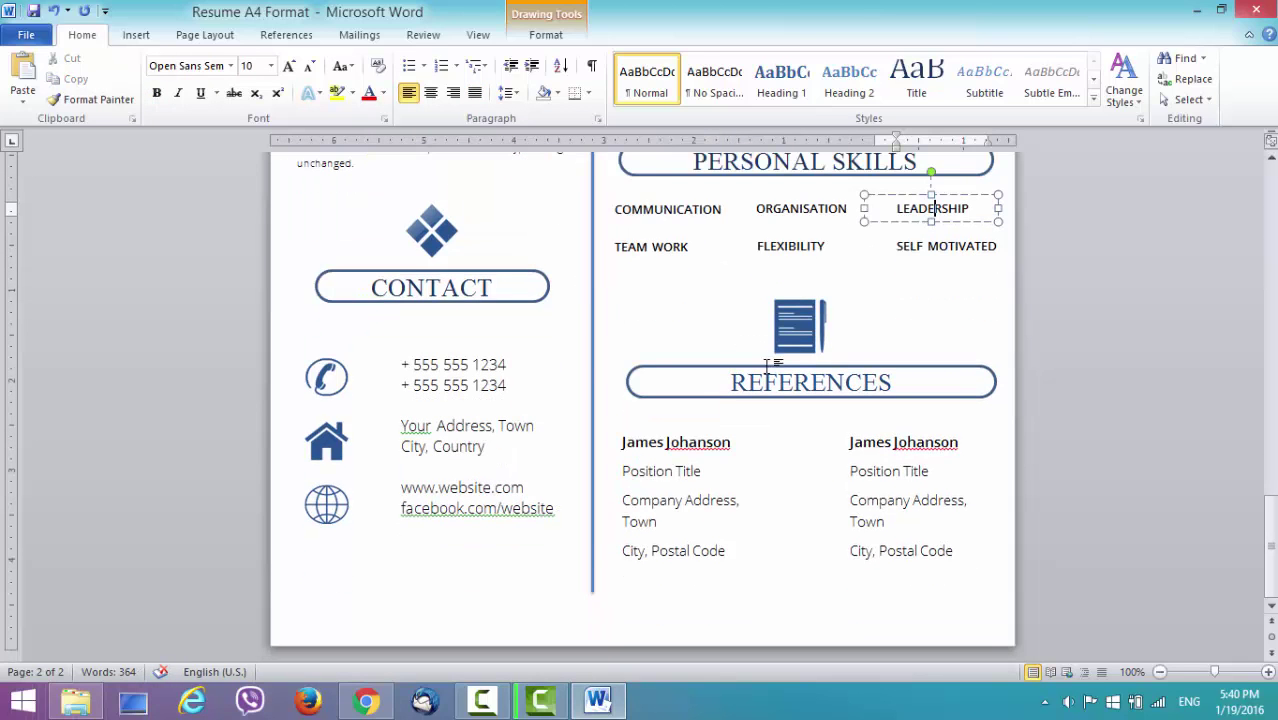
Select the name in the first reference entry and examine the References, Personal Skills and Work Experience sections of the second page.
click(681, 443)
drag(621, 443, 733, 450)
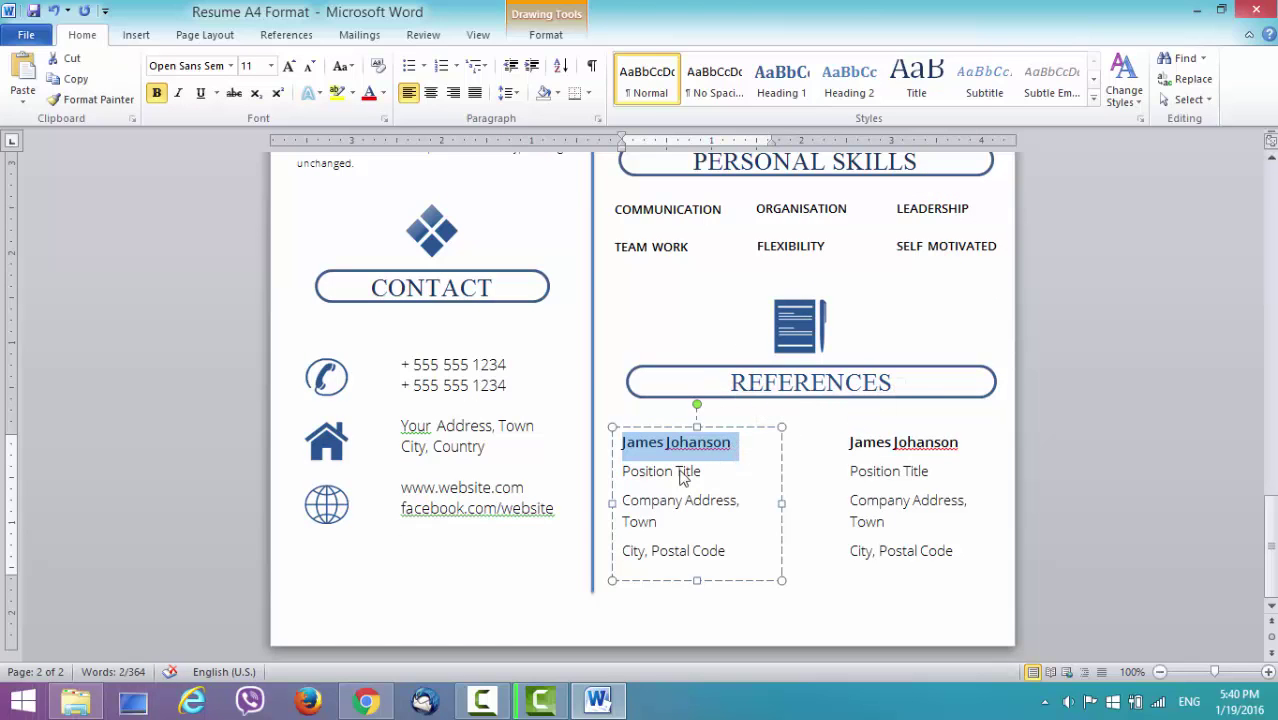
scroll(655, 360, up, 3)
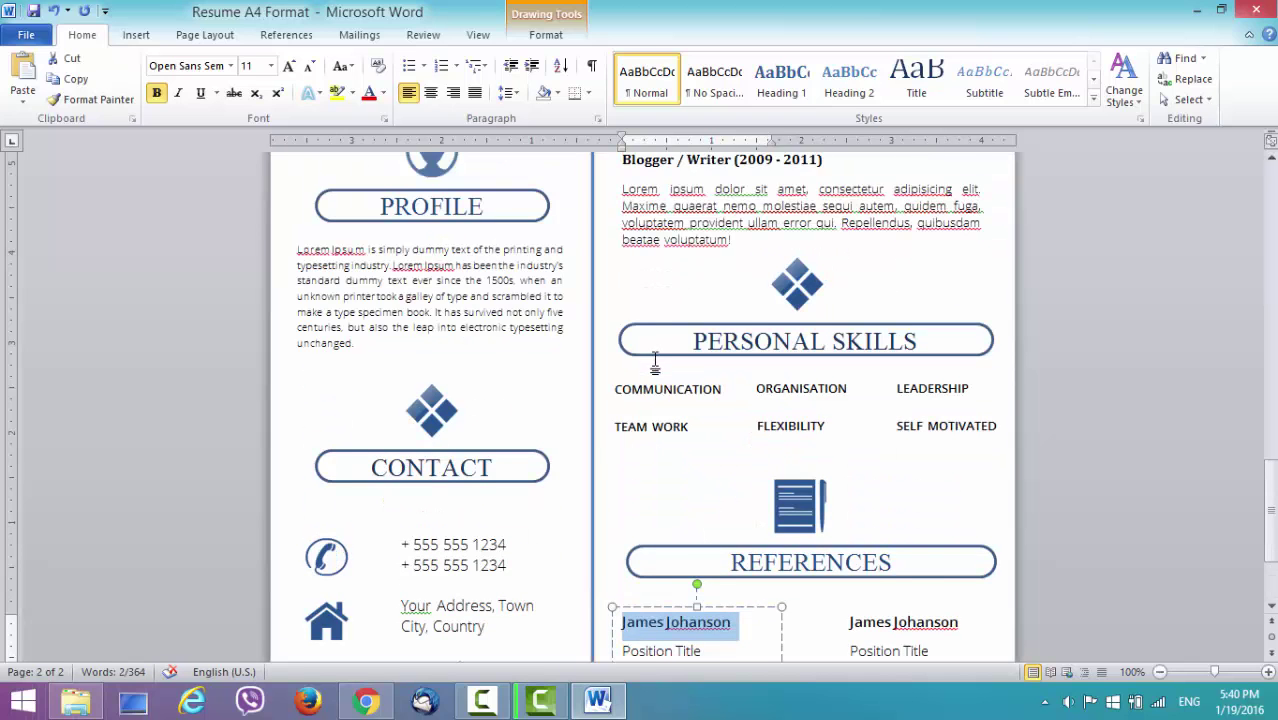
scroll(655, 360, down, 3)
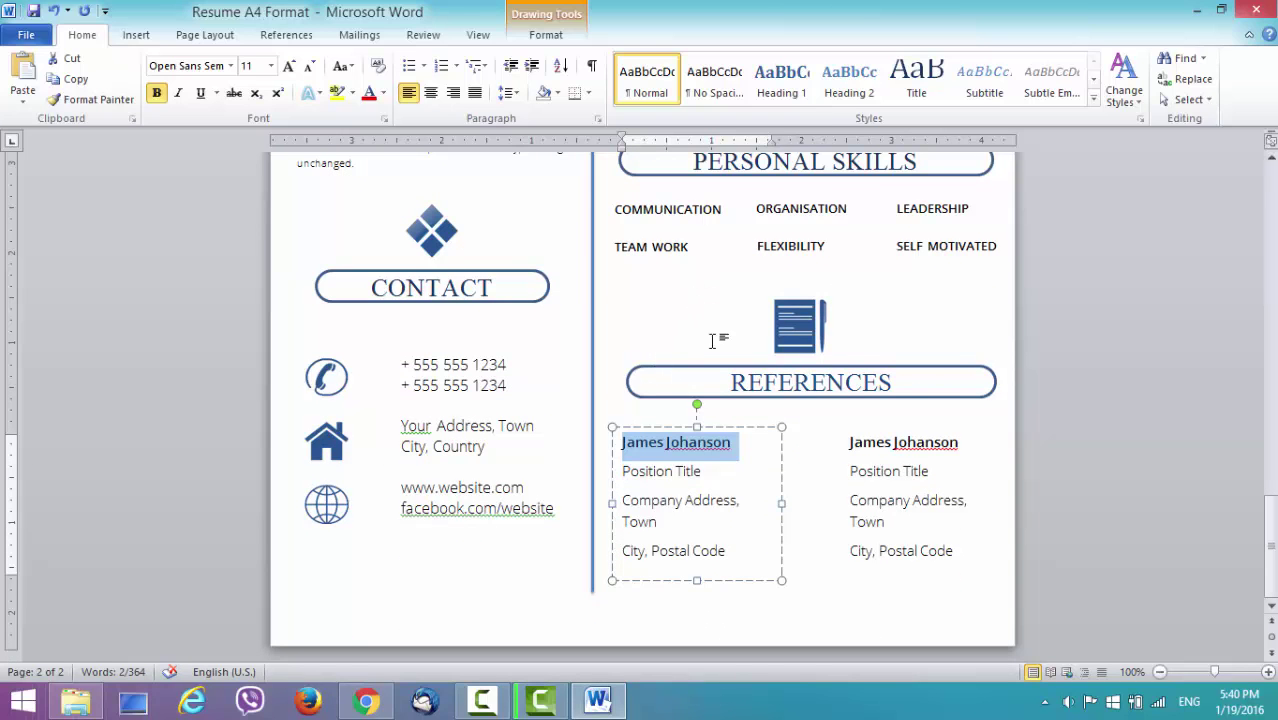
click(733, 614)
scroll(812, 583, up, 7)
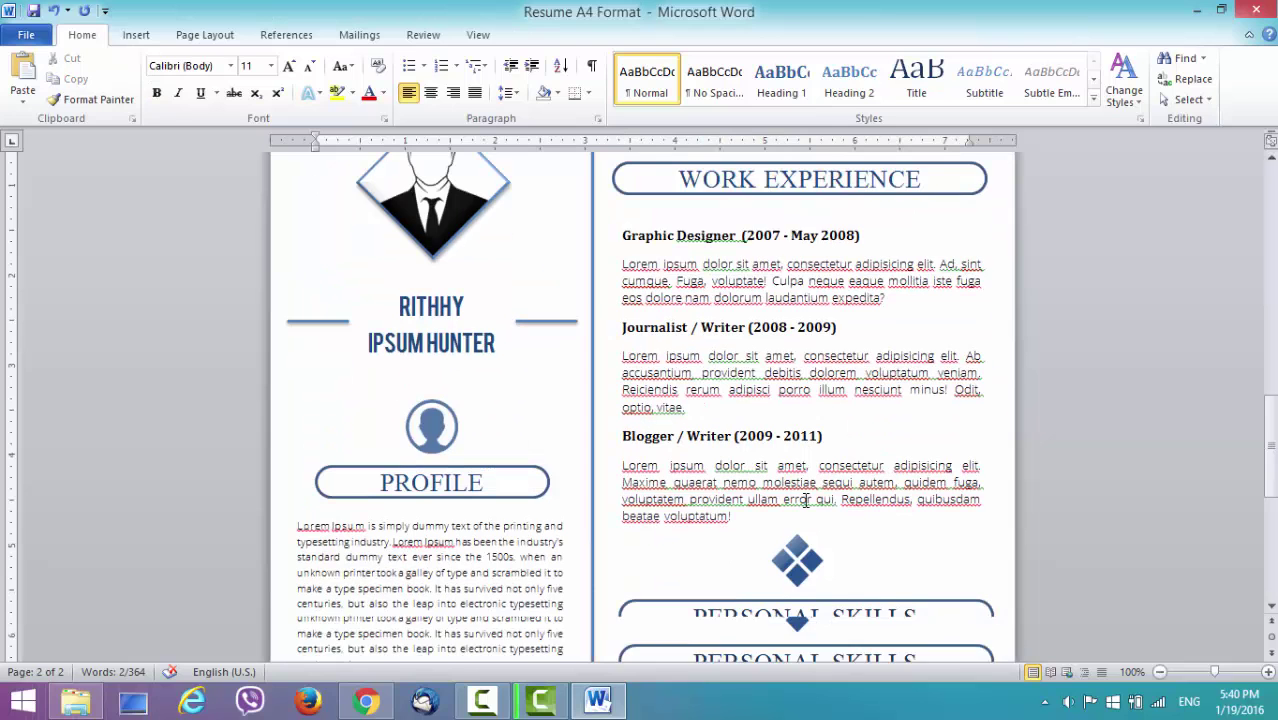
scroll(804, 502, down, 4)
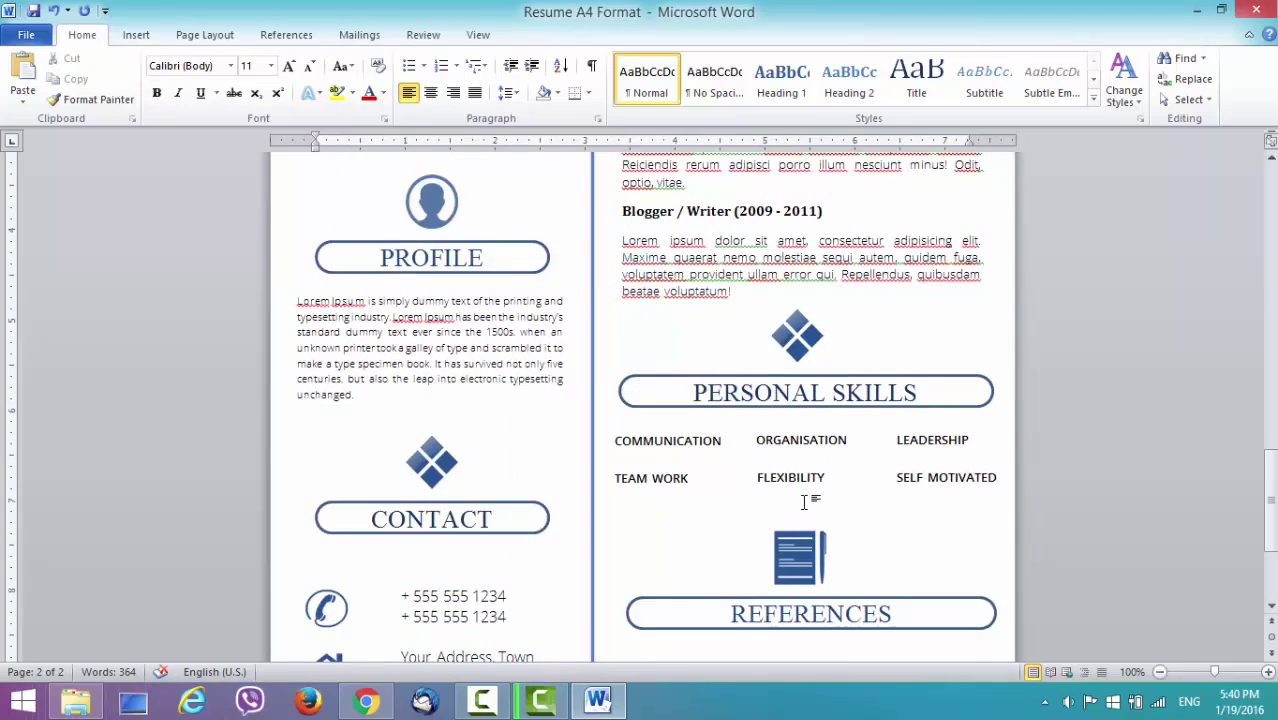
scroll(804, 502, up, 7)
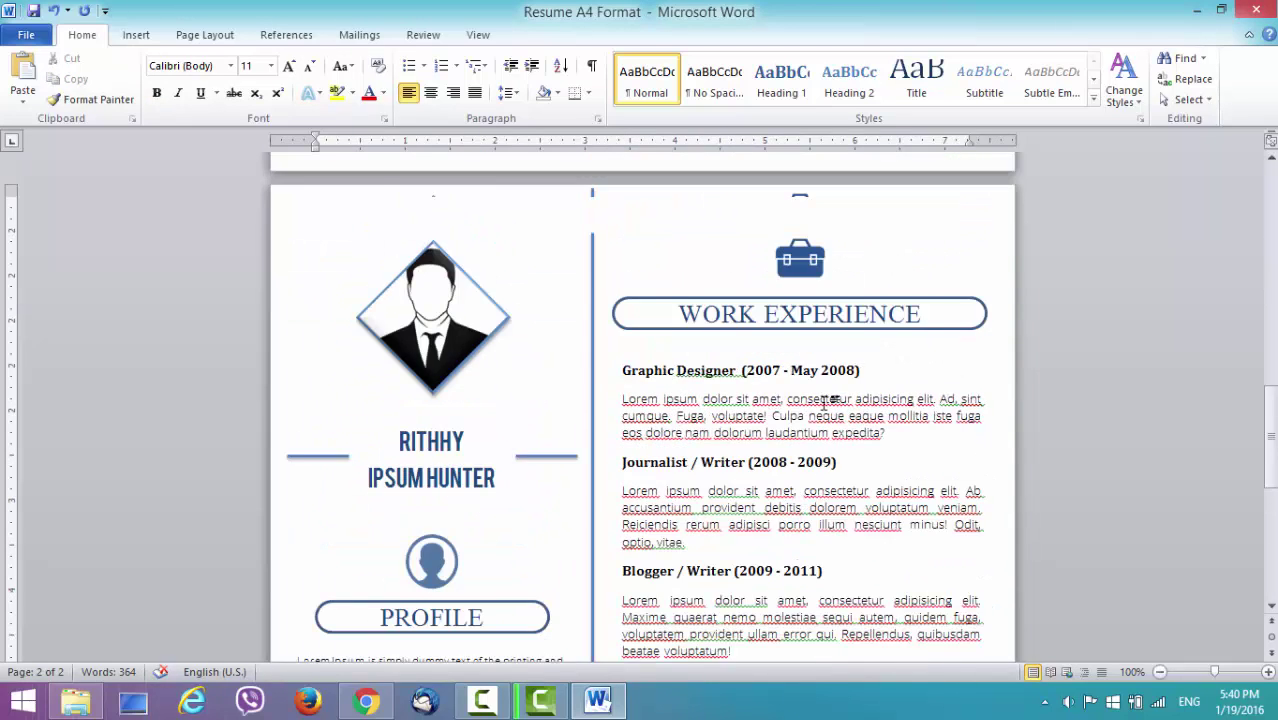
Select the icon above the LANGUAGES heading on the first page and open the picture chooser for its shape fill.
scroll(820, 400, up, 8)
scroll(808, 283, up, 5)
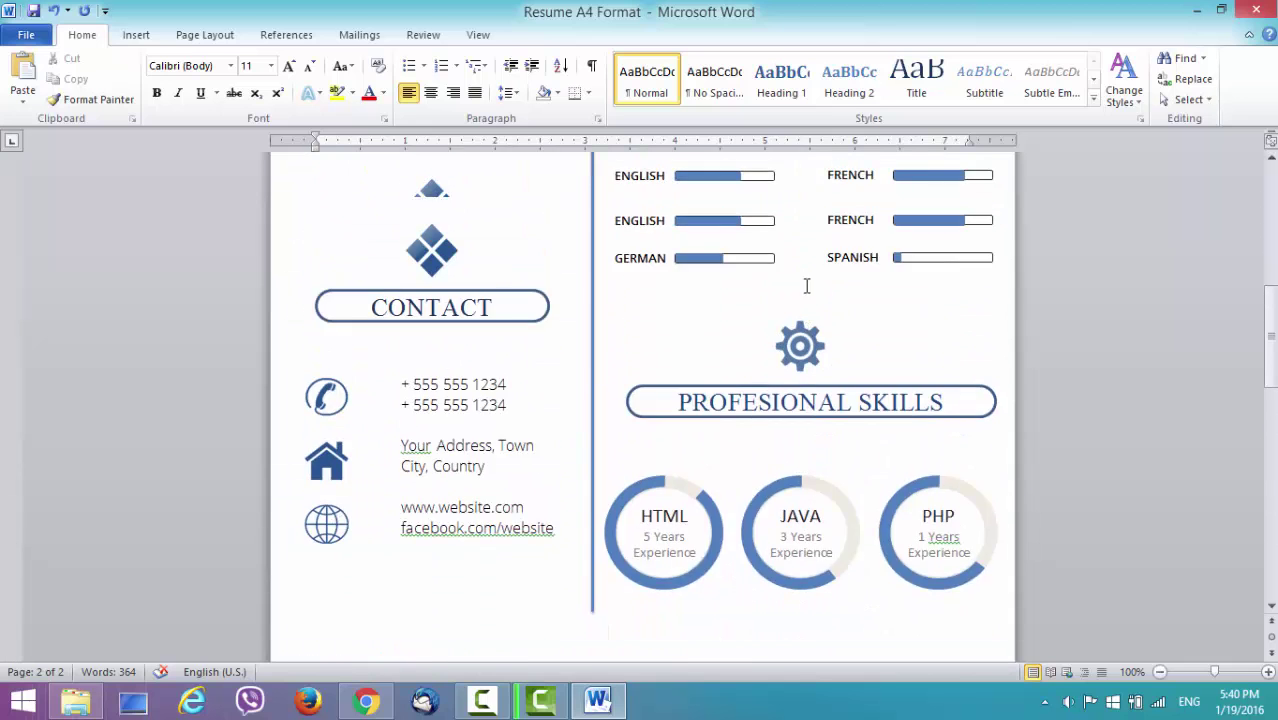
click(809, 261)
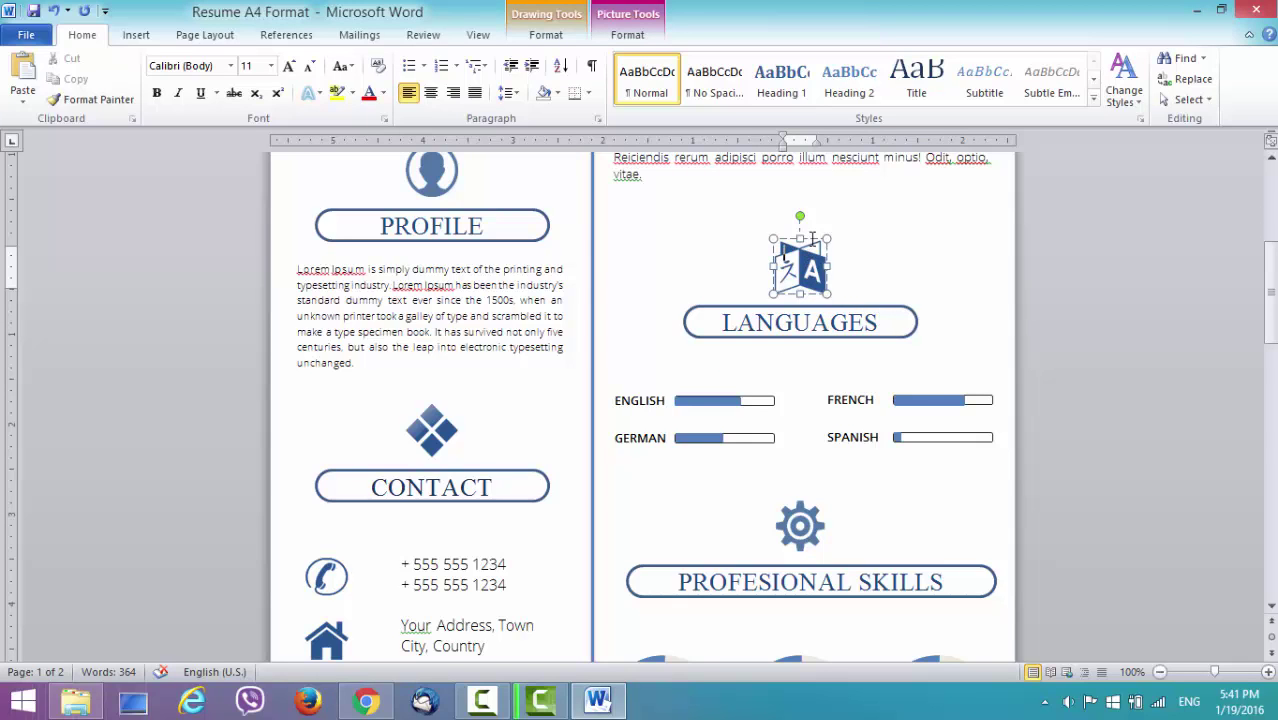
click(810, 237)
click(543, 36)
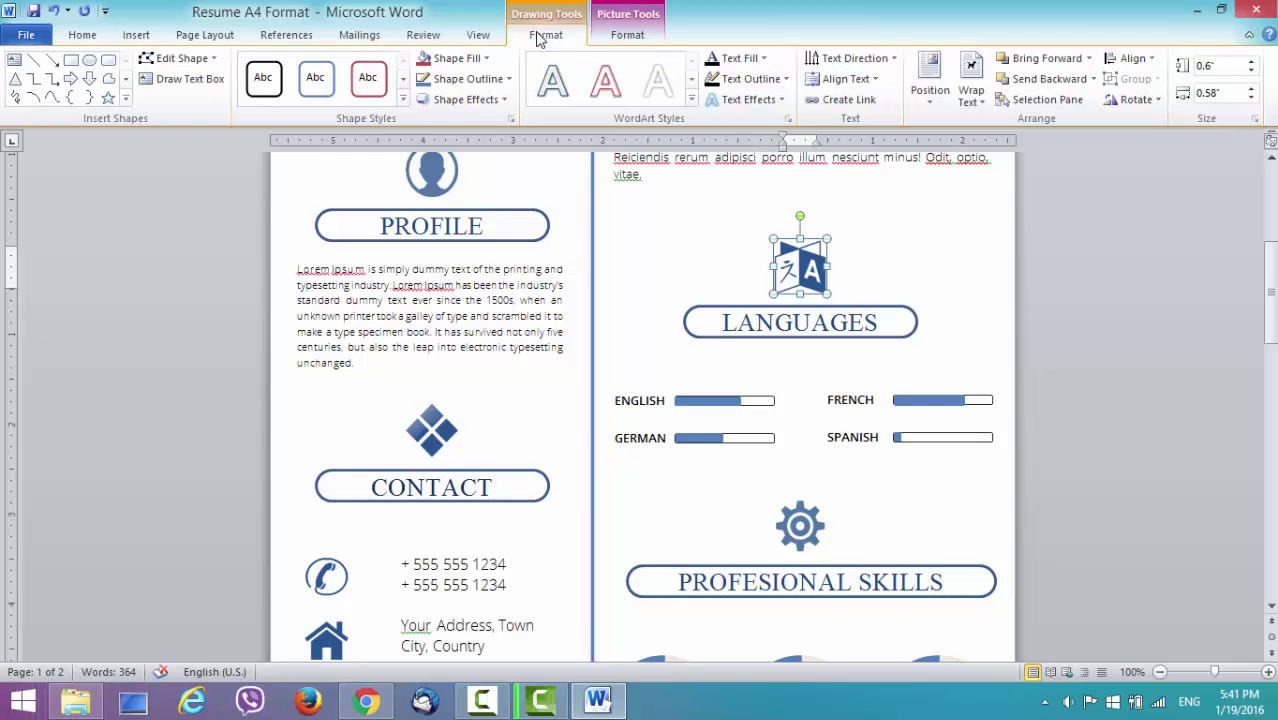
click(487, 60)
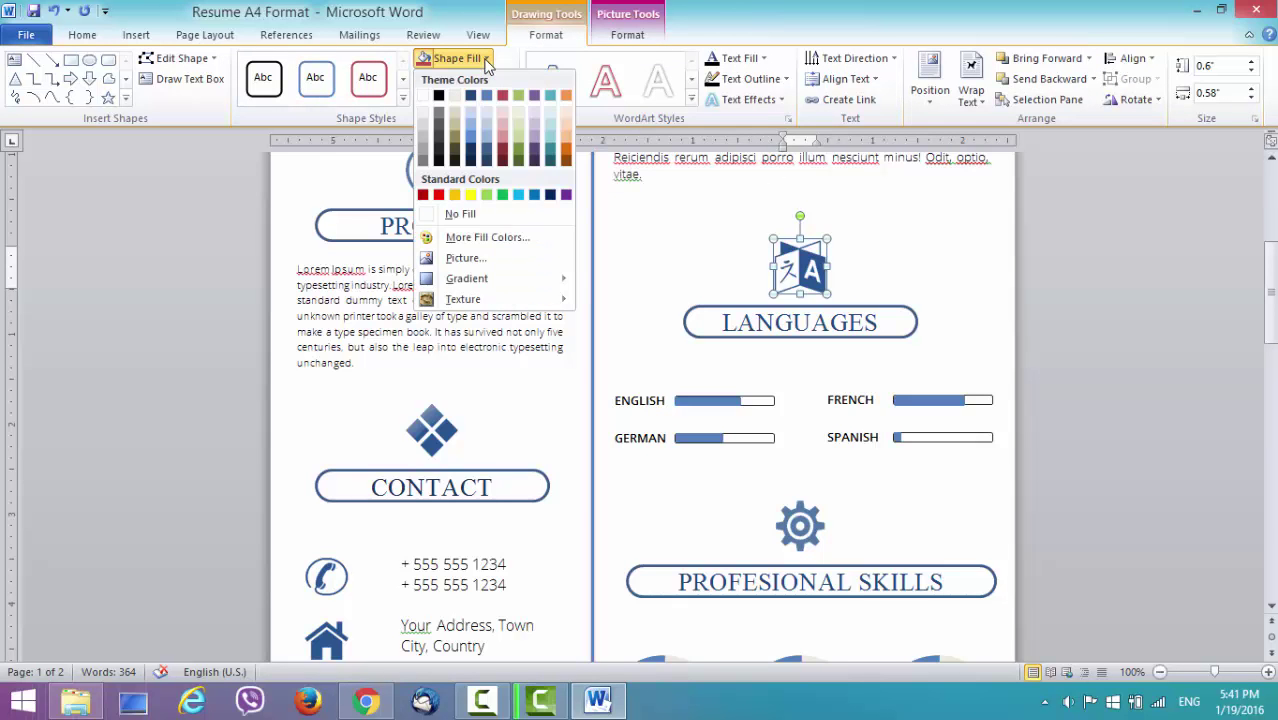
click(466, 254)
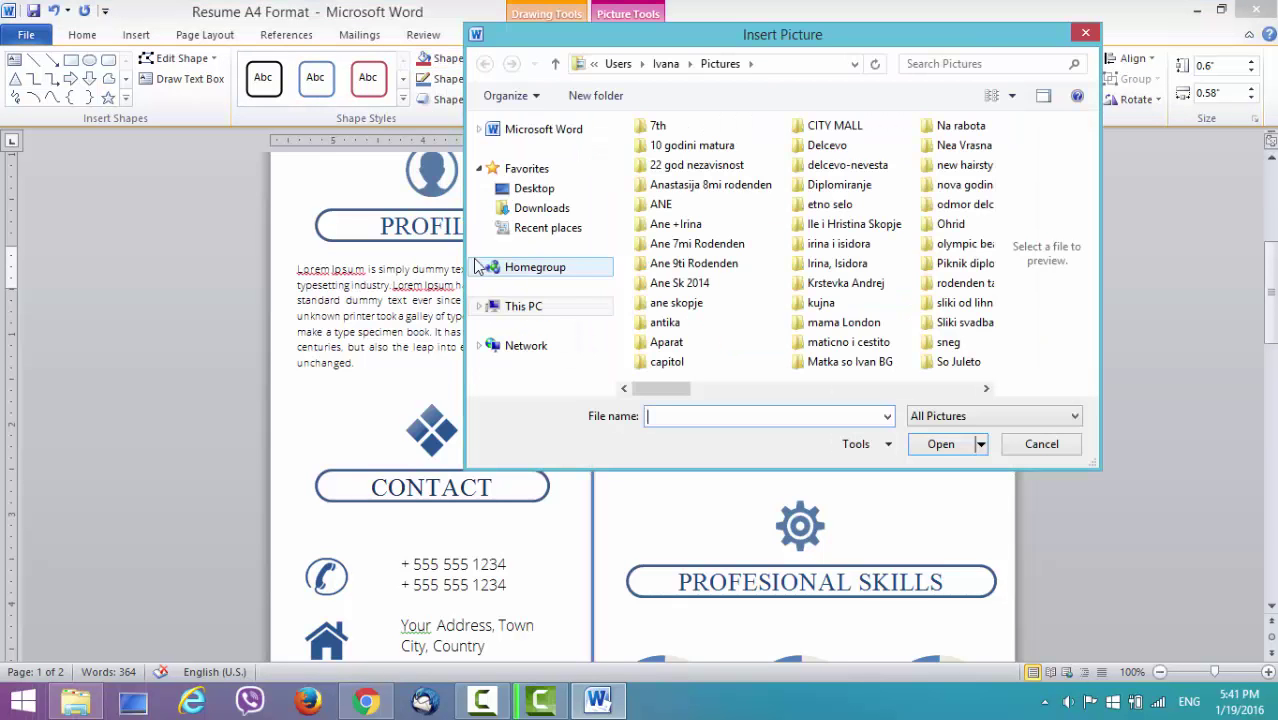
Fill the icon shape with the monitor-256 picture from the 2.ETSY > CV > Icons folder on Removable Disk (F:).
scroll(584, 260, down, 1)
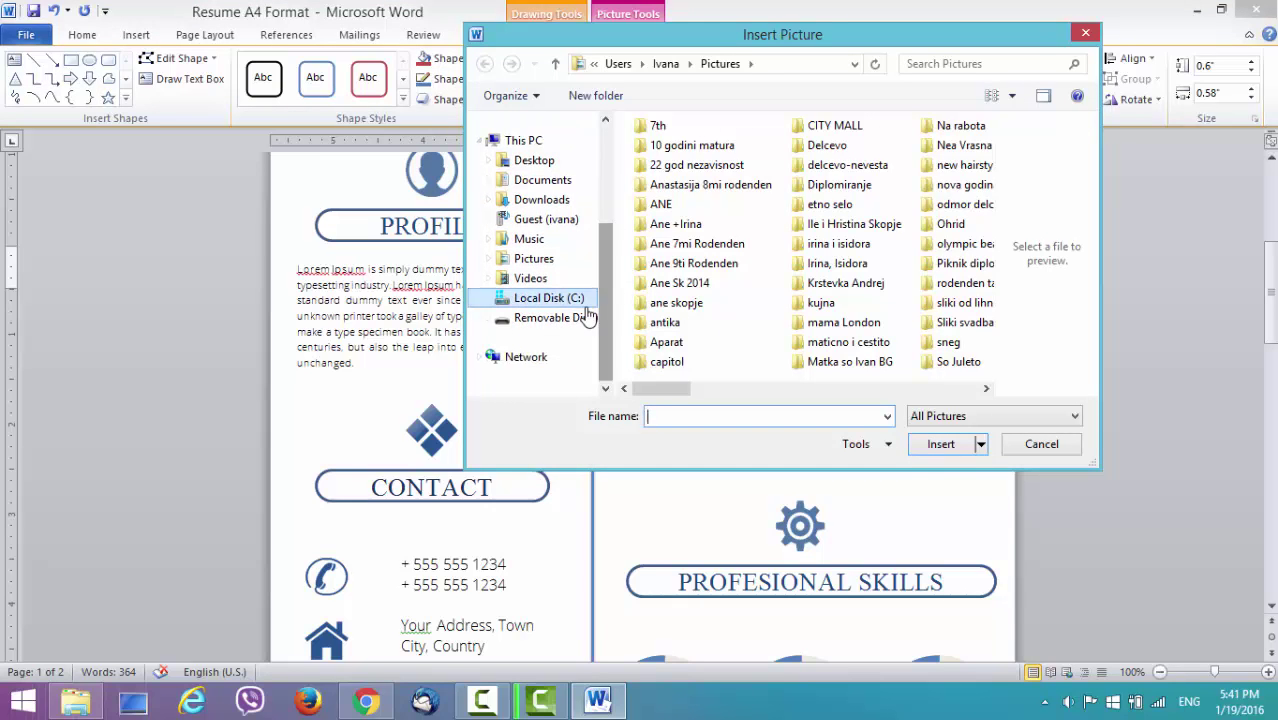
click(572, 318)
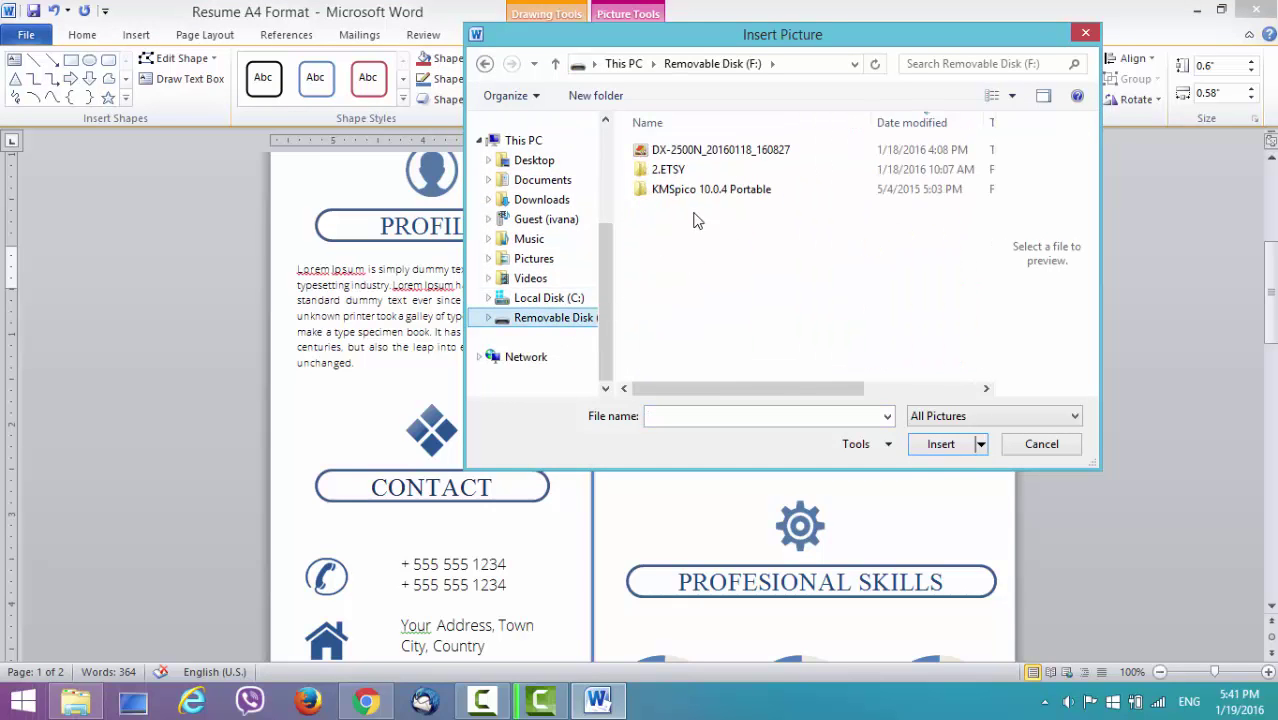
click(680, 172)
double_click(683, 172)
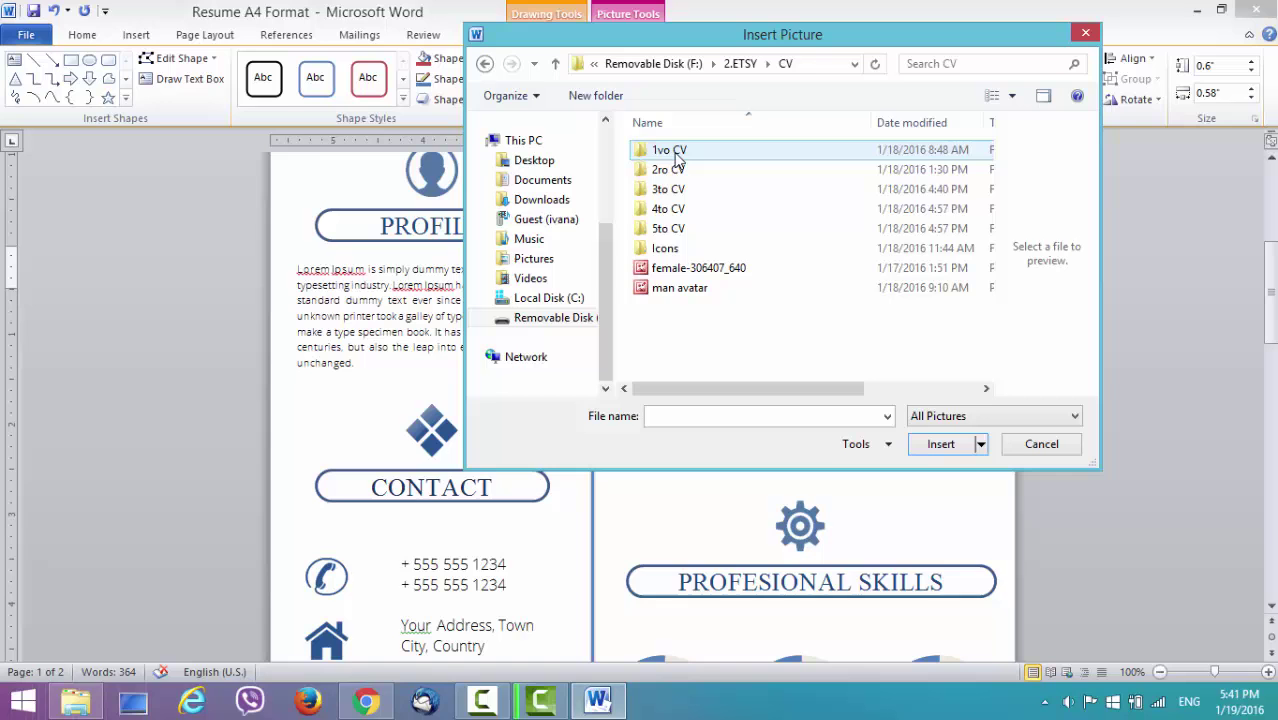
double_click(662, 248)
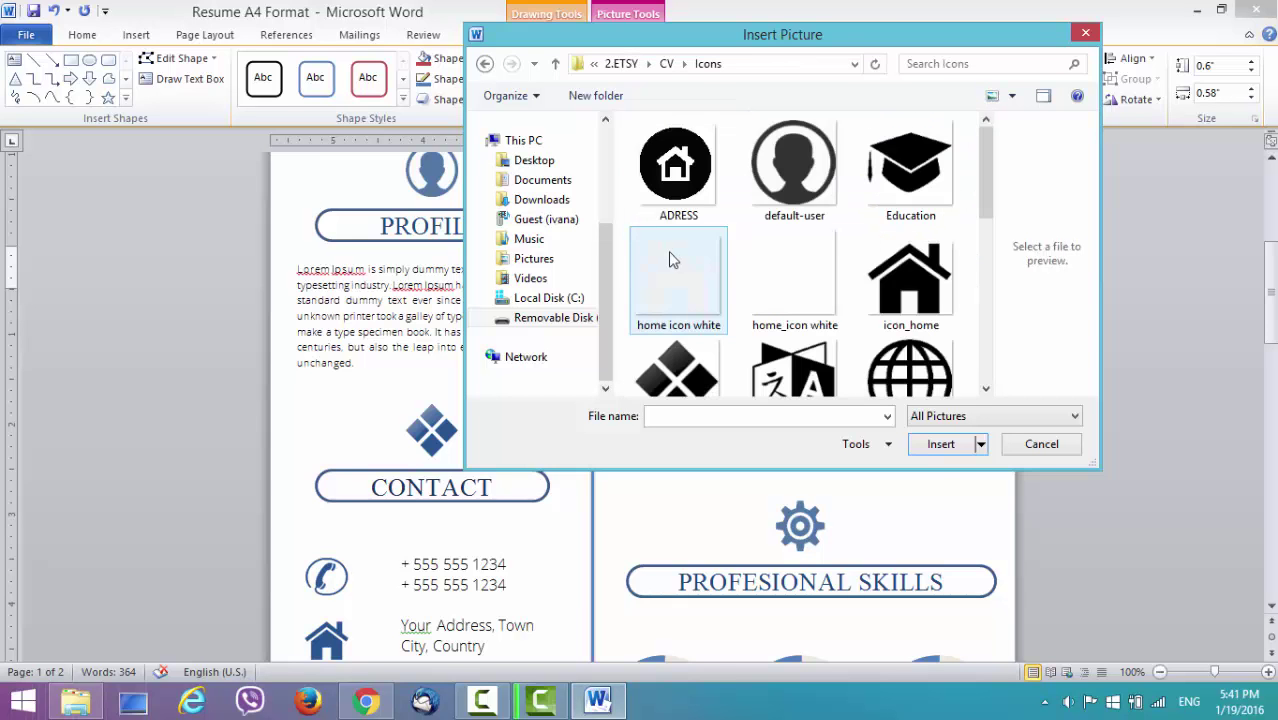
drag(984, 168, 990, 277)
click(706, 272)
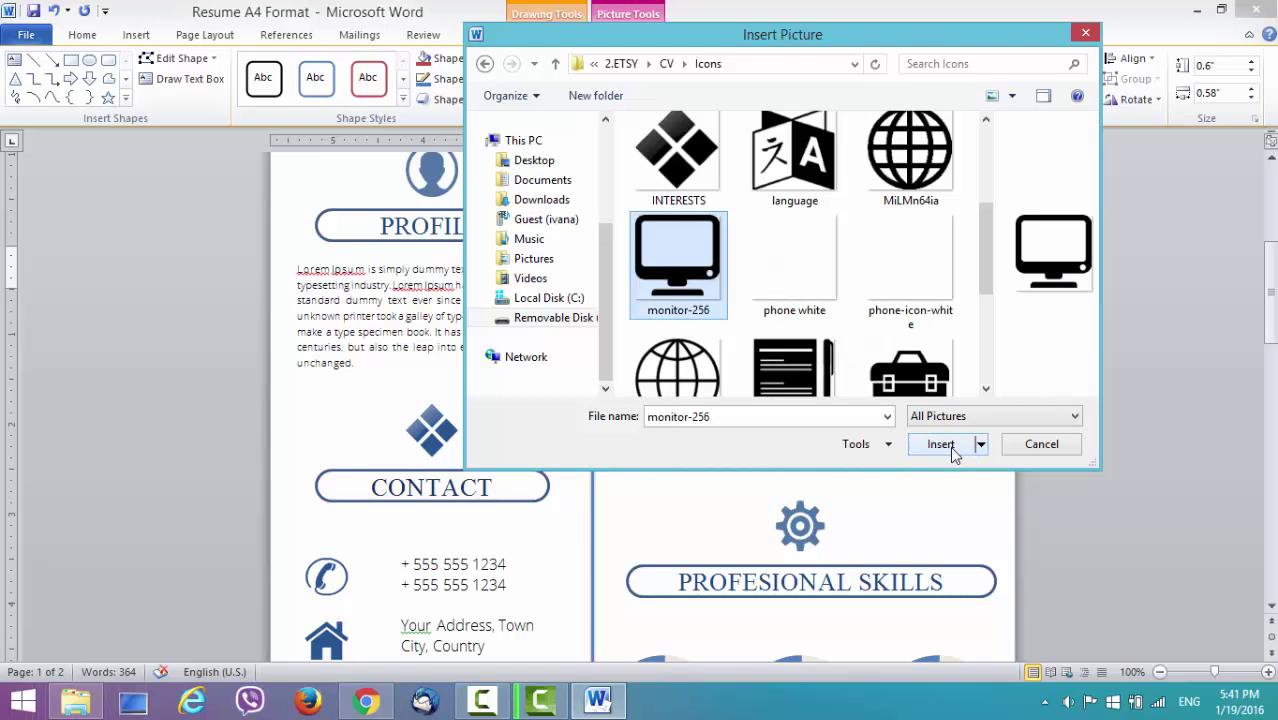
click(950, 446)
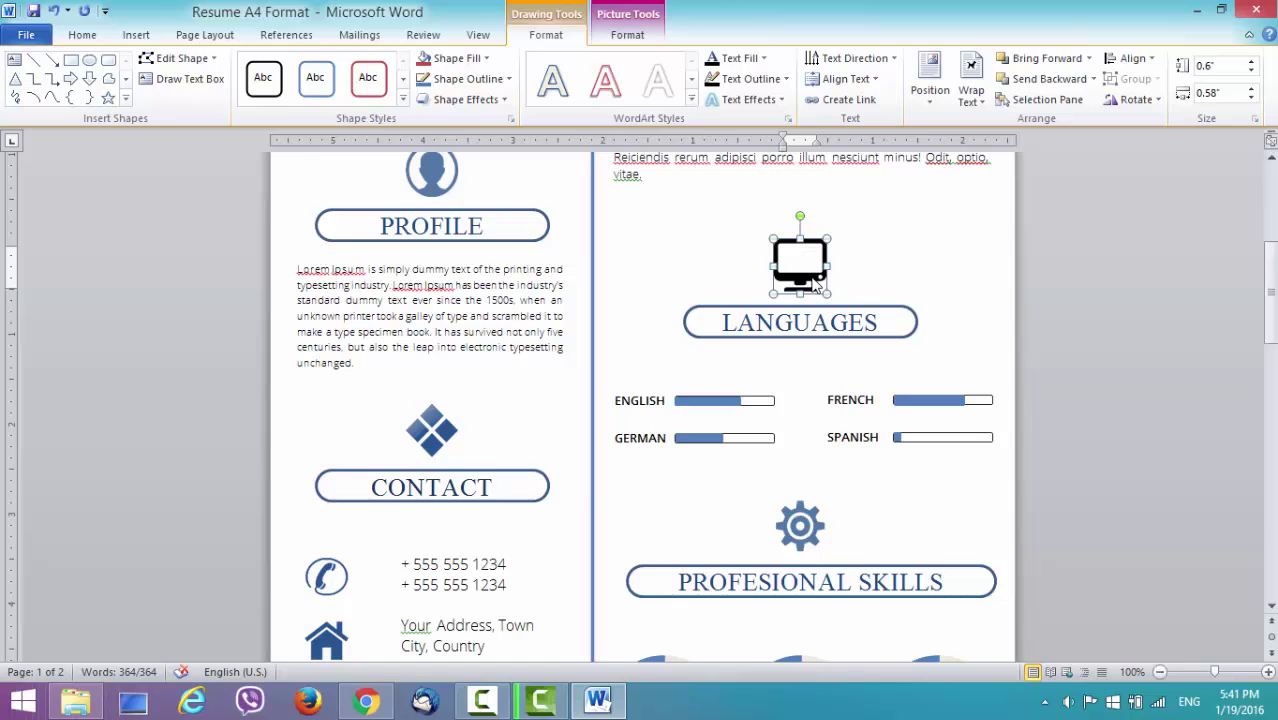
Try to recolor the monitor icon above LANGUAGES with a blue theme color from the additional color variations.
click(84, 40)
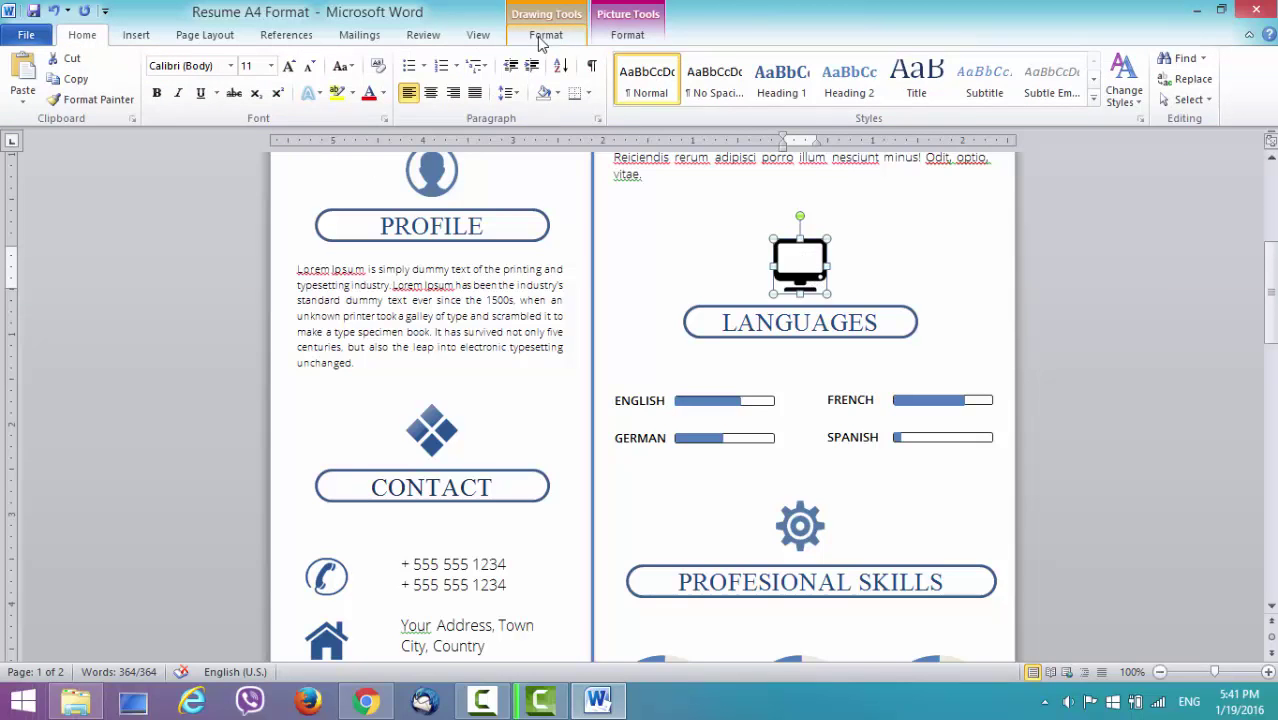
click(611, 40)
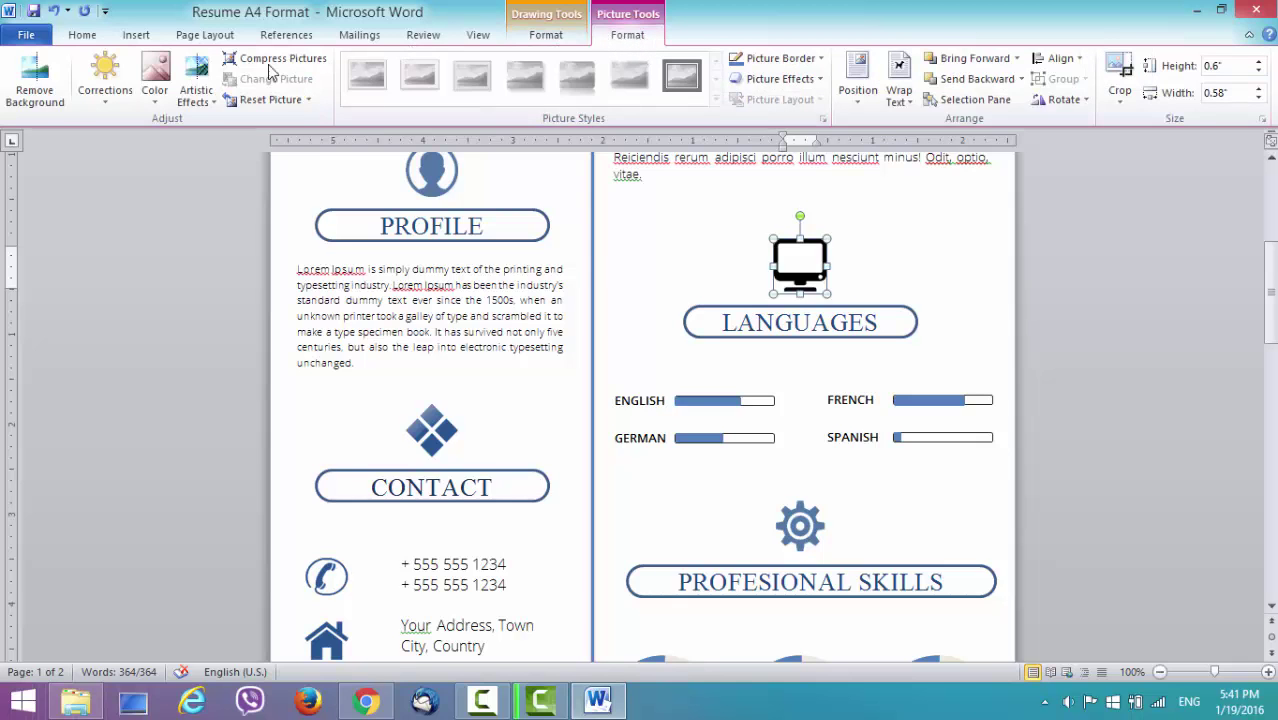
click(155, 95)
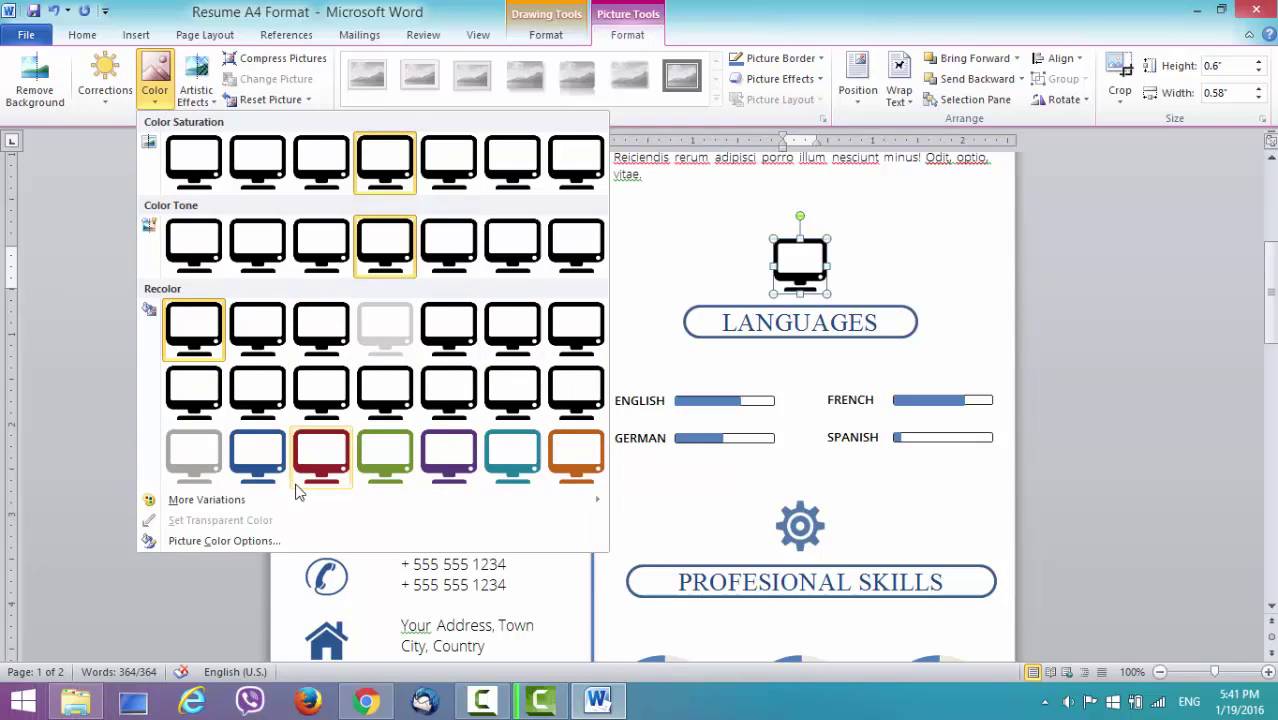
mouse_move(222, 508)
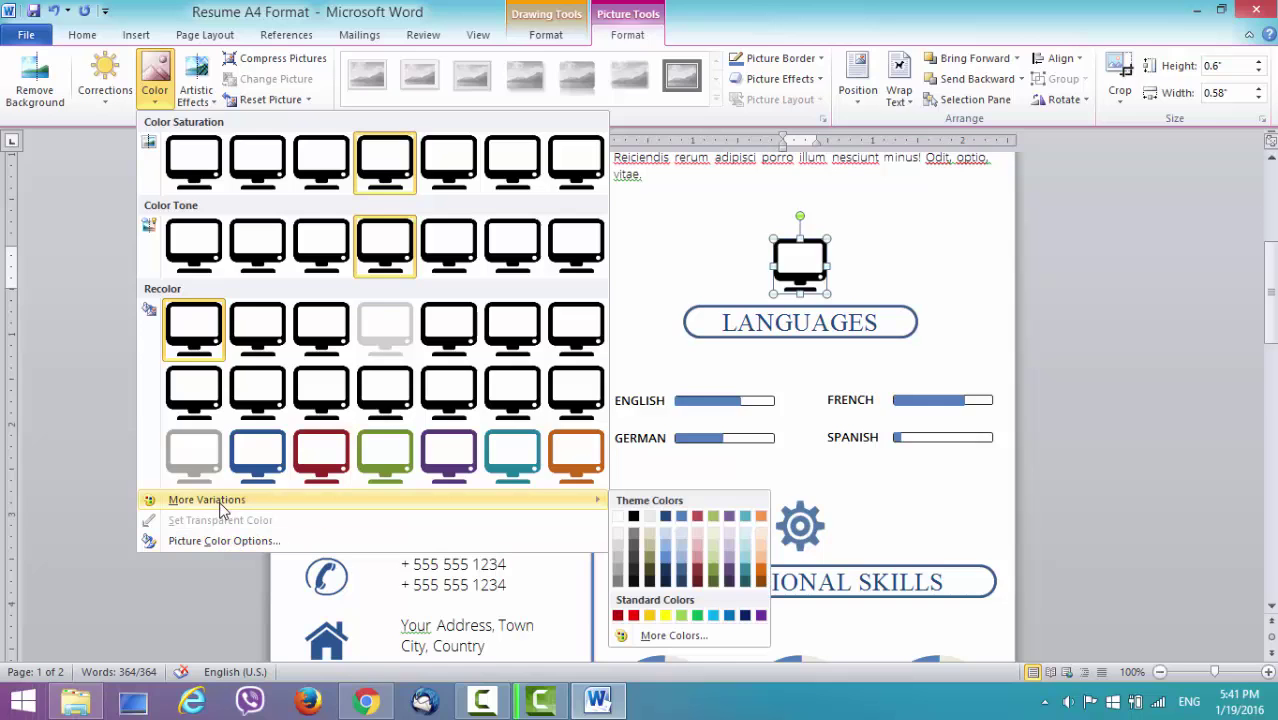
click(679, 524)
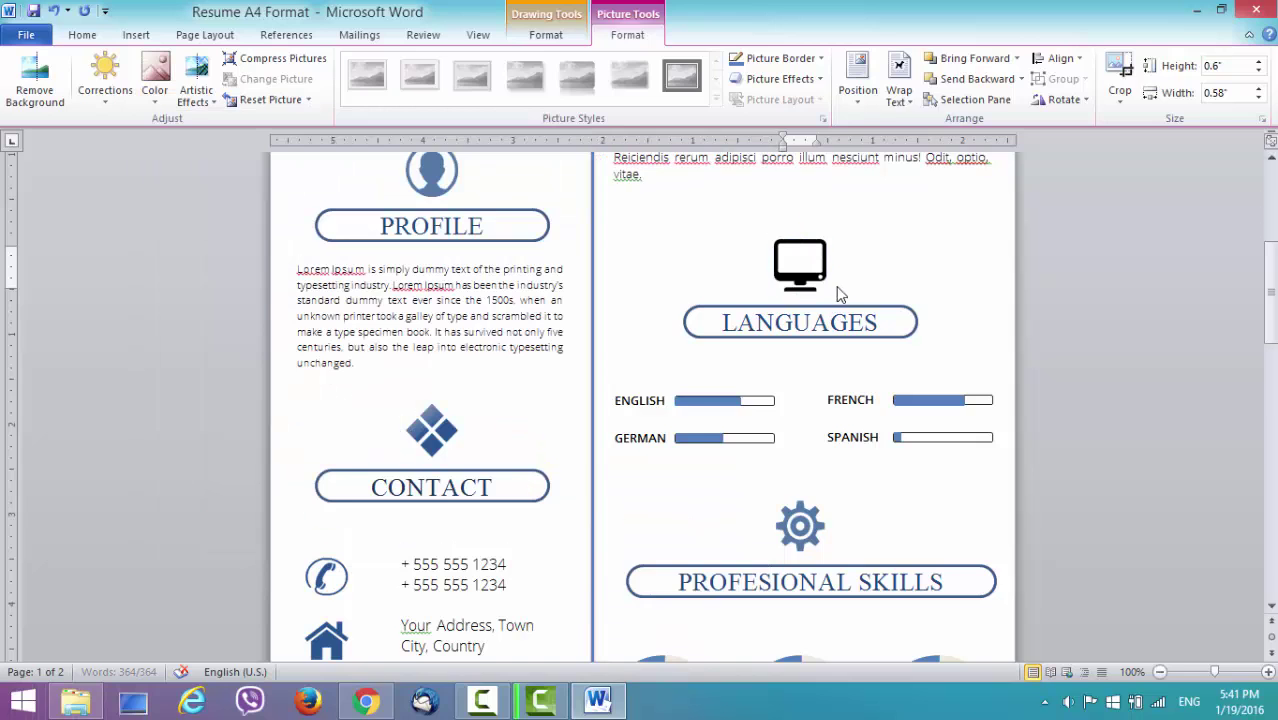
Recolor the monitor icon above LANGUAGES with the blue preset to match the other resume icons.
click(822, 258)
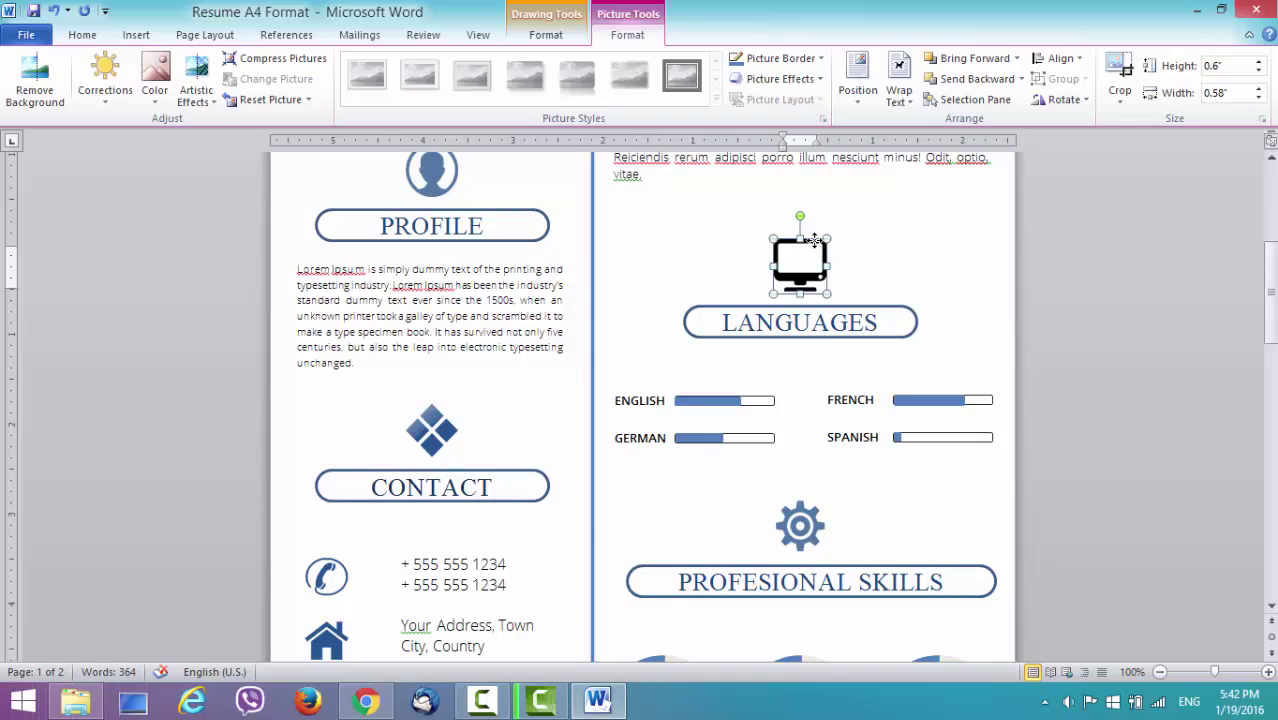
click(154, 80)
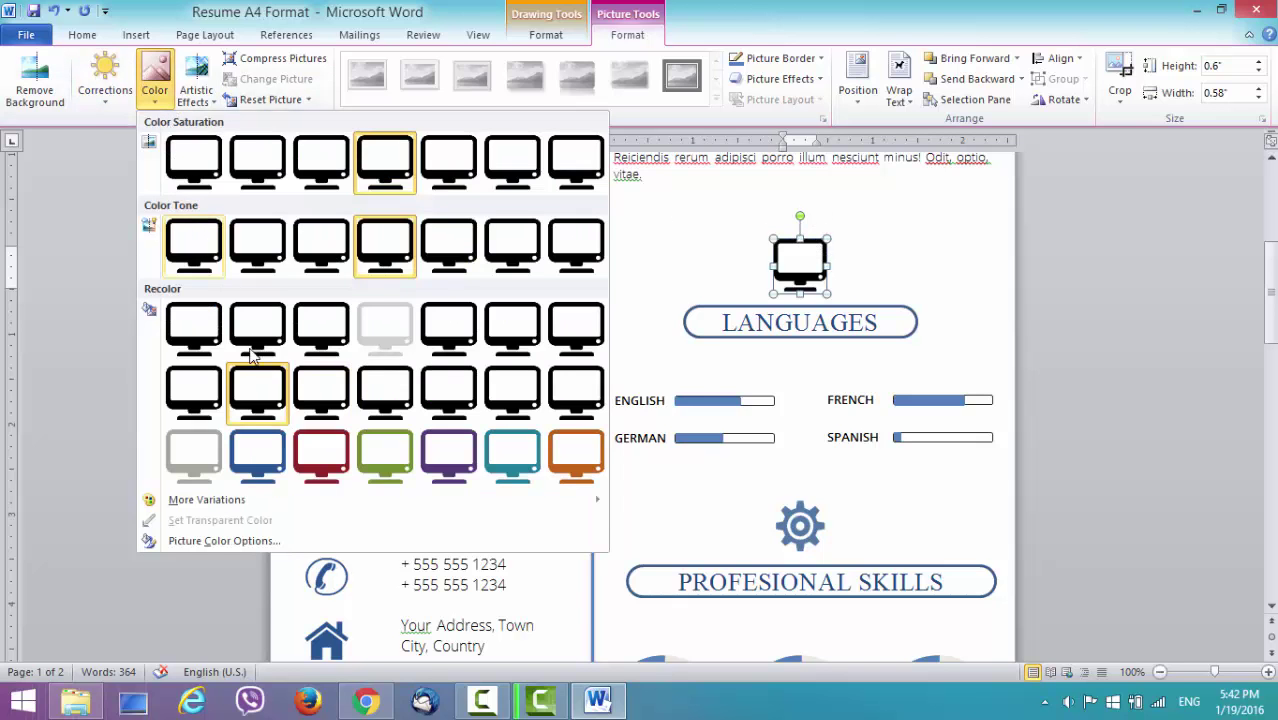
click(278, 467)
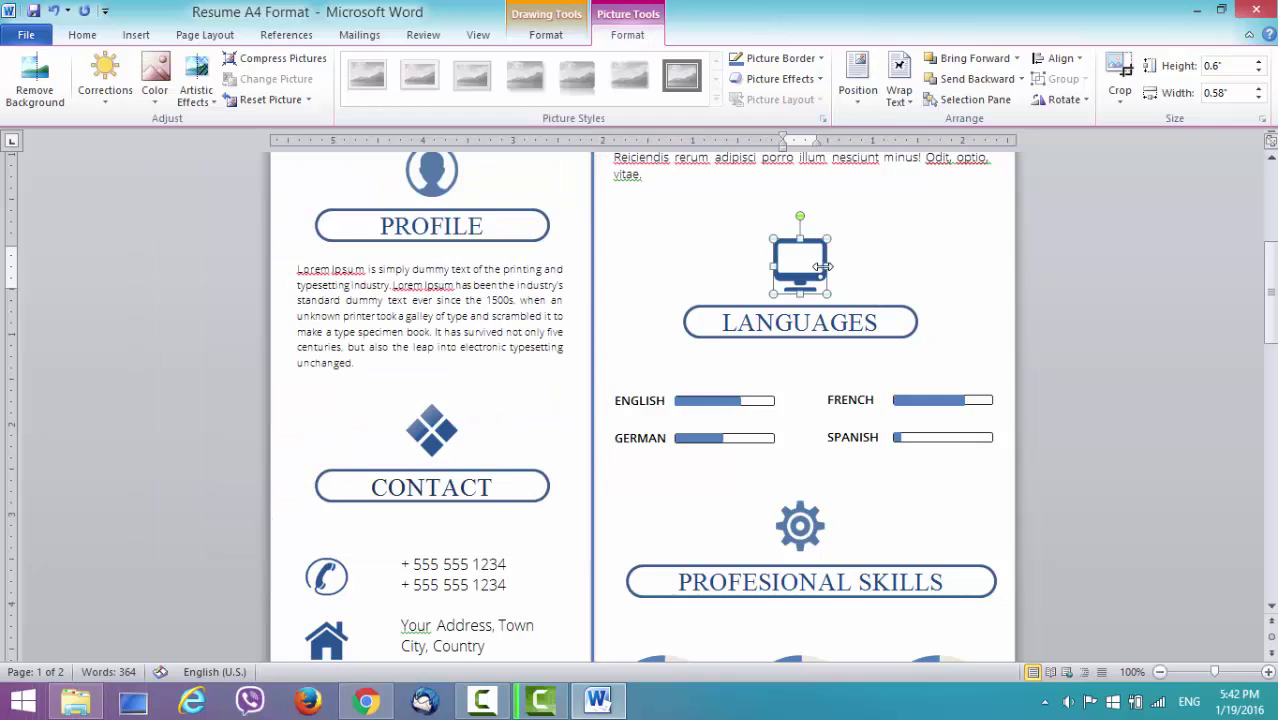
Review the resume from the Languages section on the first page down to Work Experience on the second page.
scroll(800, 268, down, 2)
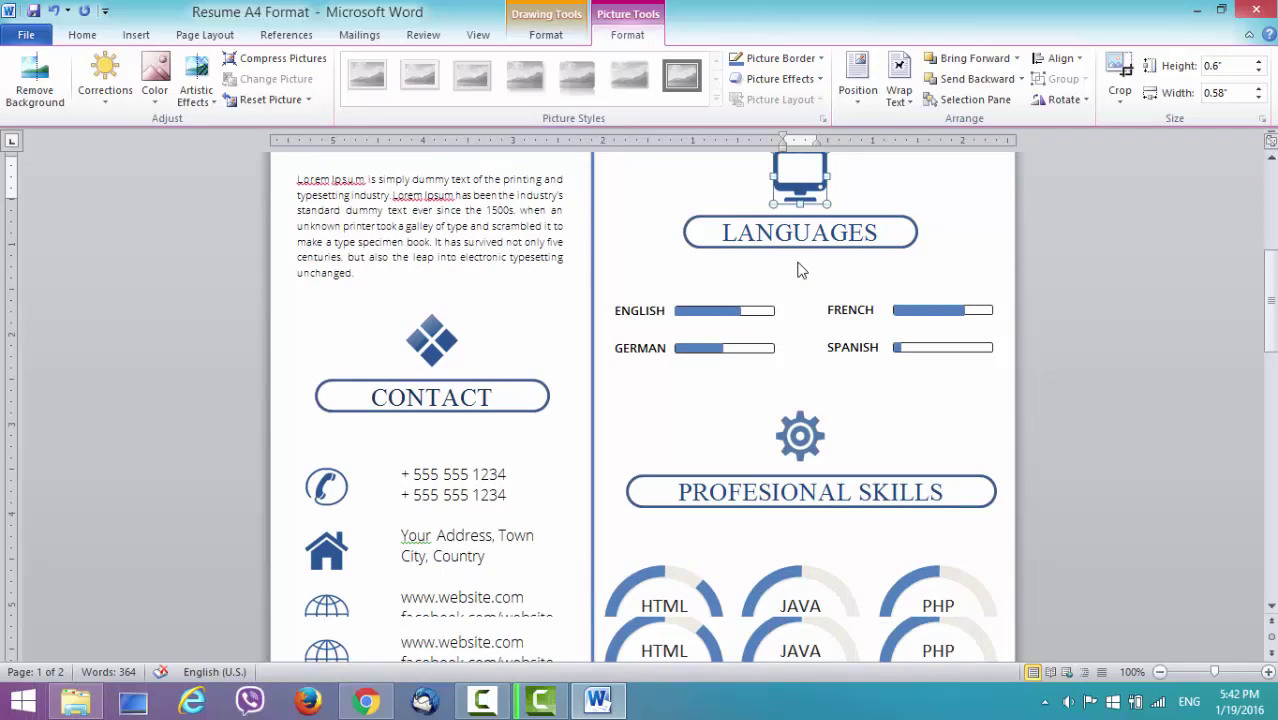
scroll(798, 268, down, 1)
scroll(795, 270, up, 2)
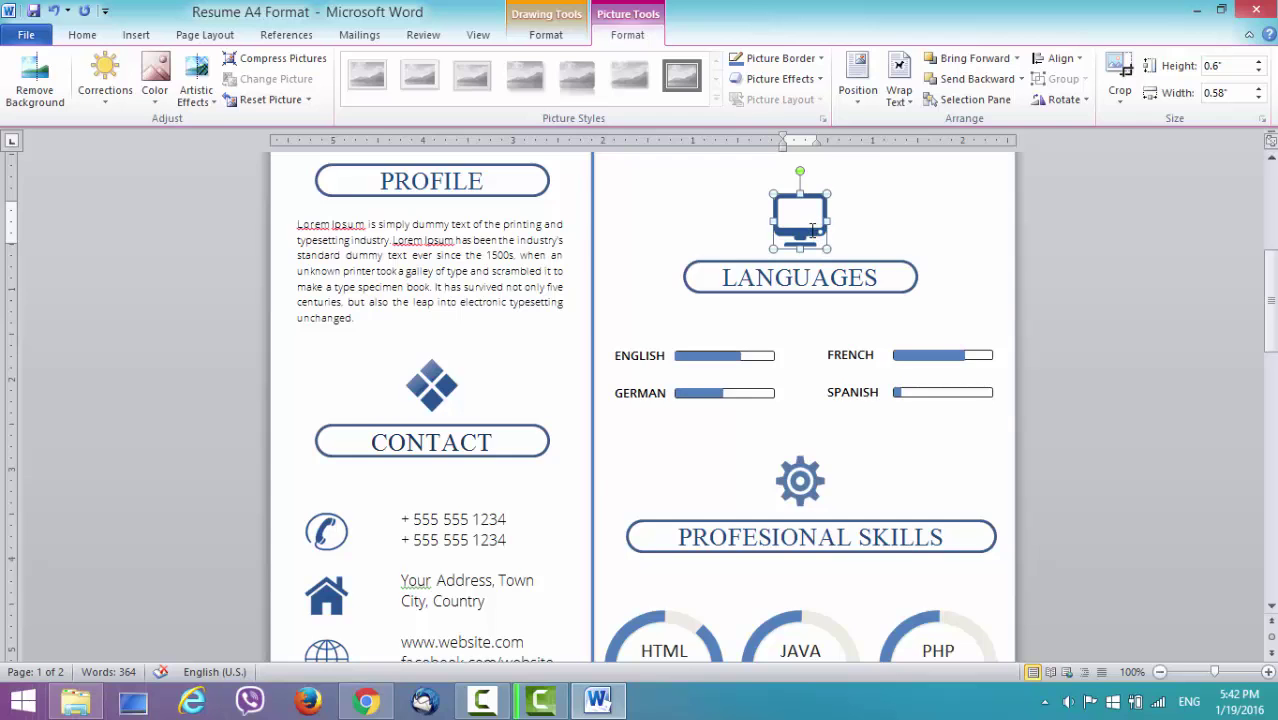
scroll(812, 233, down, 4)
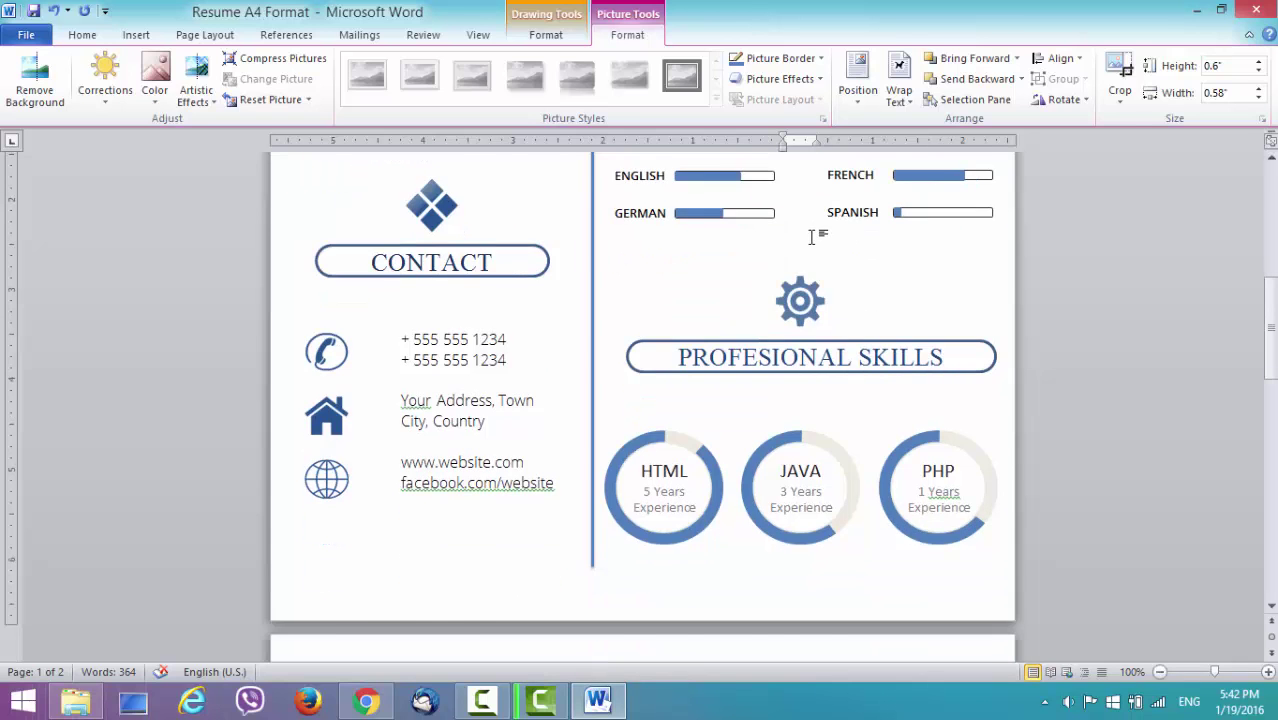
scroll(812, 237, down, 9)
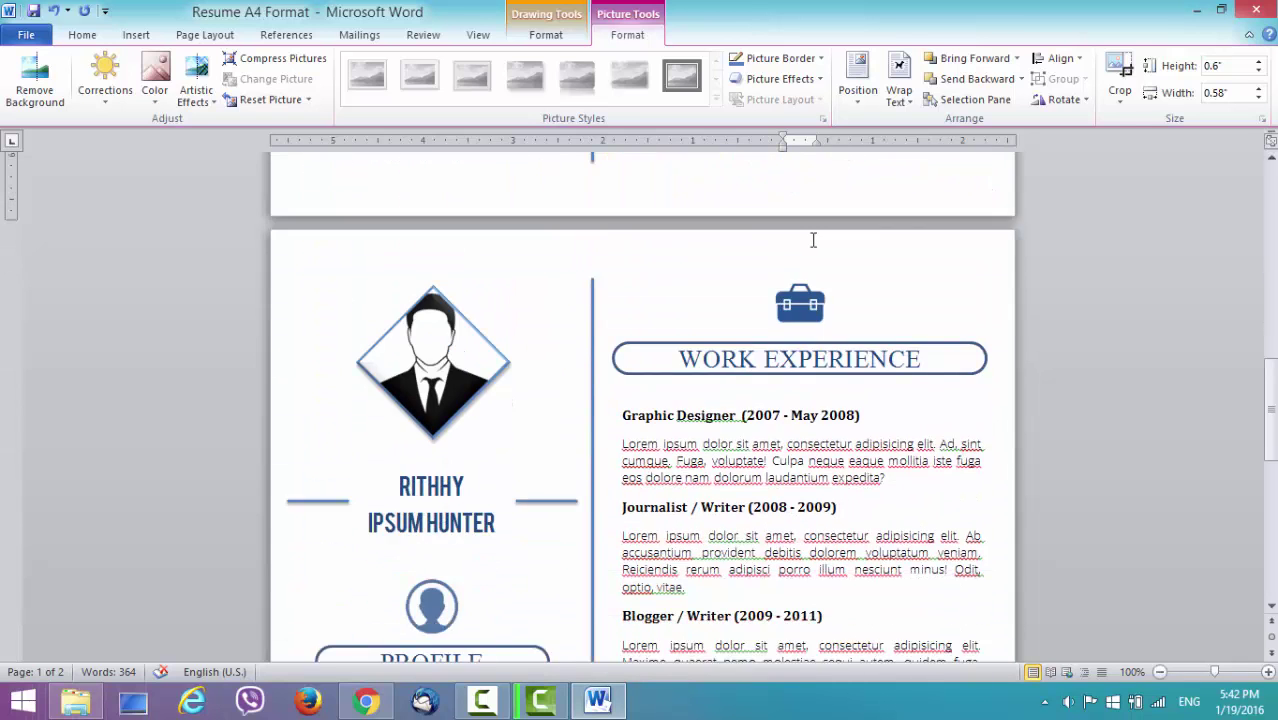
scroll(813, 240, down, 4)
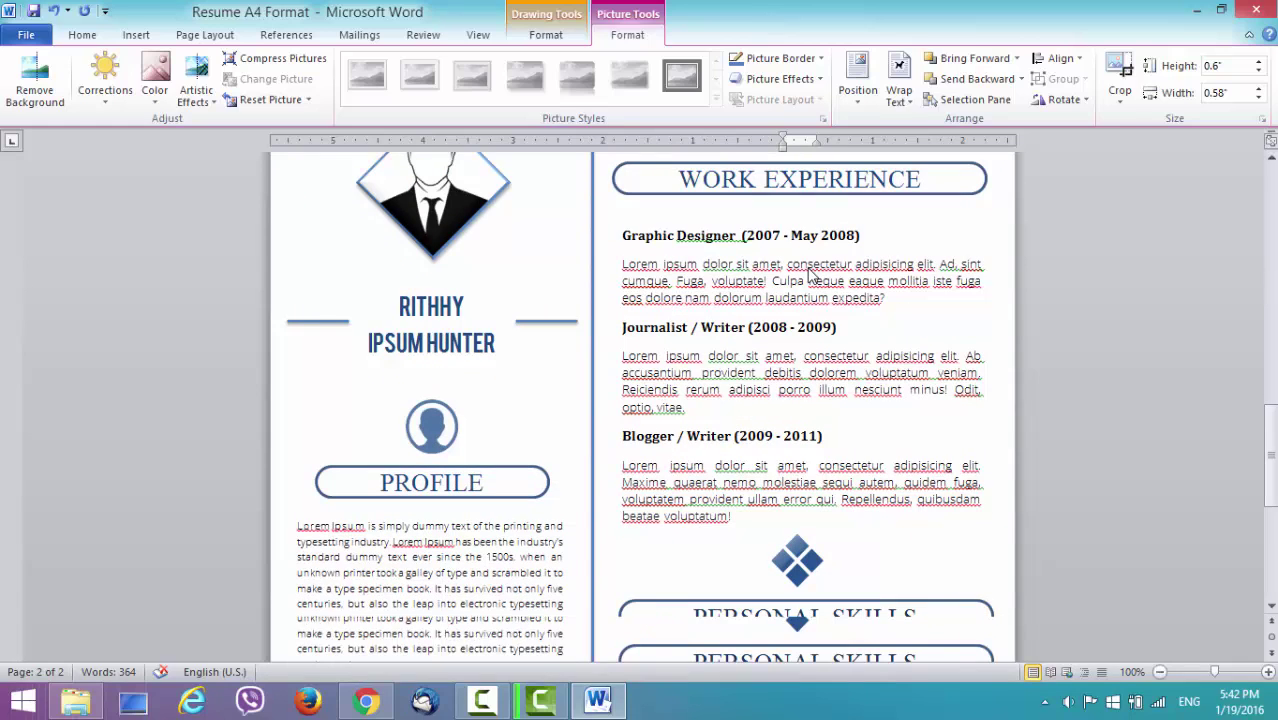